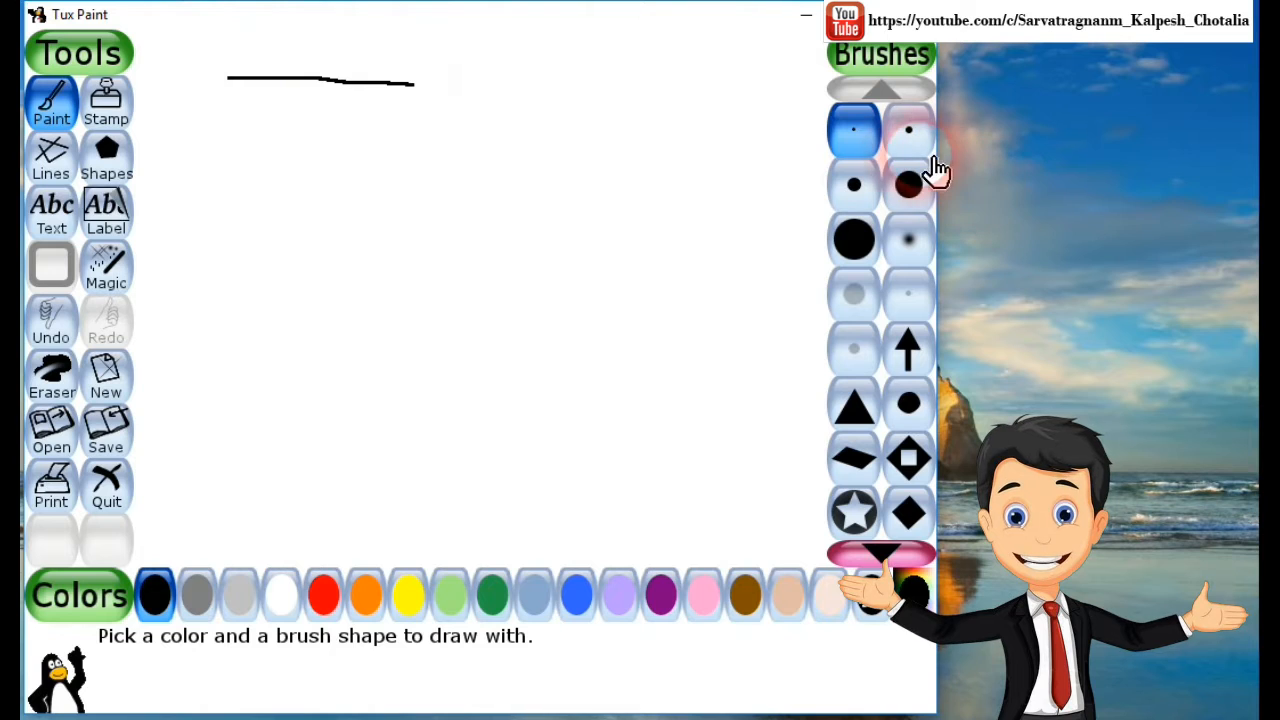
# Step: Paint a medium black stroke down from the thin line's end and a broad orange horizontal stroke from its lower end
pyautogui.click(855, 185)
pyautogui.moveTo(417, 86); pyautogui.dragTo(420, 202)
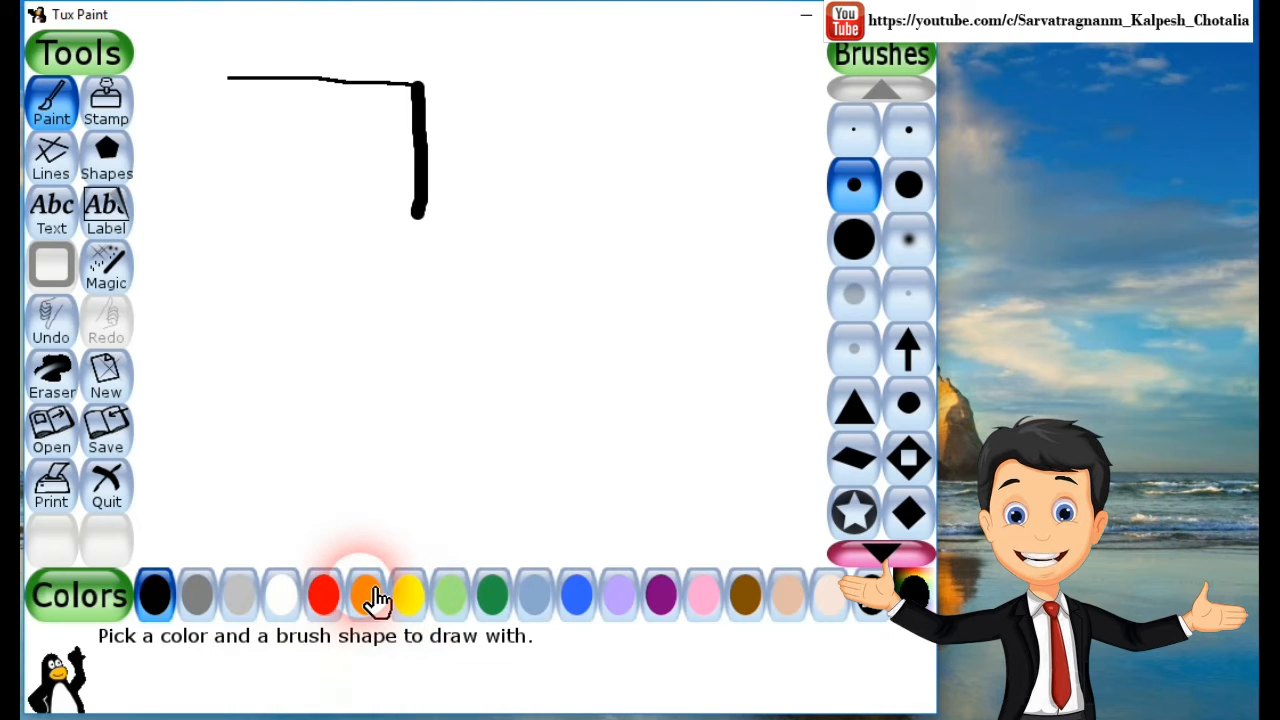
pyautogui.click(858, 240)
pyautogui.moveTo(420, 222); pyautogui.dragTo(625, 228)
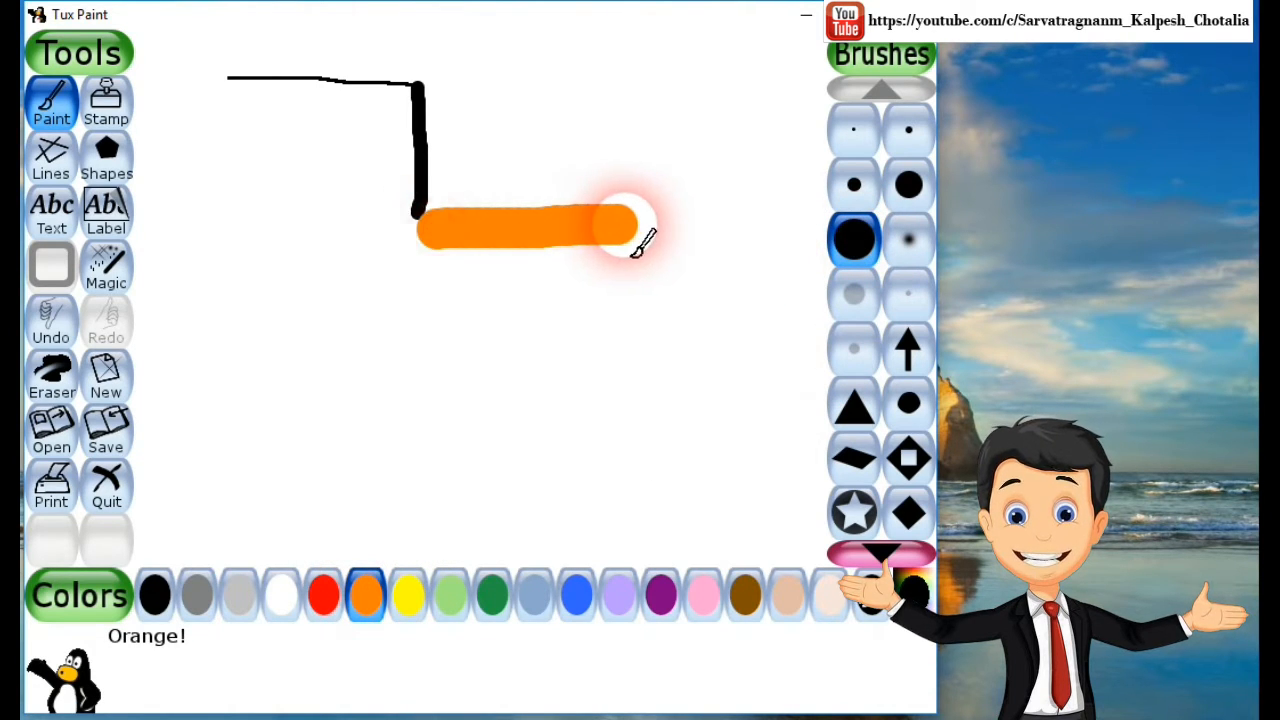
# Step: Paint a soft-edged orange L-shaped stroke below the broad one and place a single orange arrow near the canvas's lower-left corner
pyautogui.click(854, 294)
pyautogui.moveTo(678, 266)
pyautogui.mouseDown()
pyautogui.moveTo(688, 316)
pyautogui.moveTo(676, 358)
pyautogui.moveTo(500, 380)
pyautogui.mouseUp()
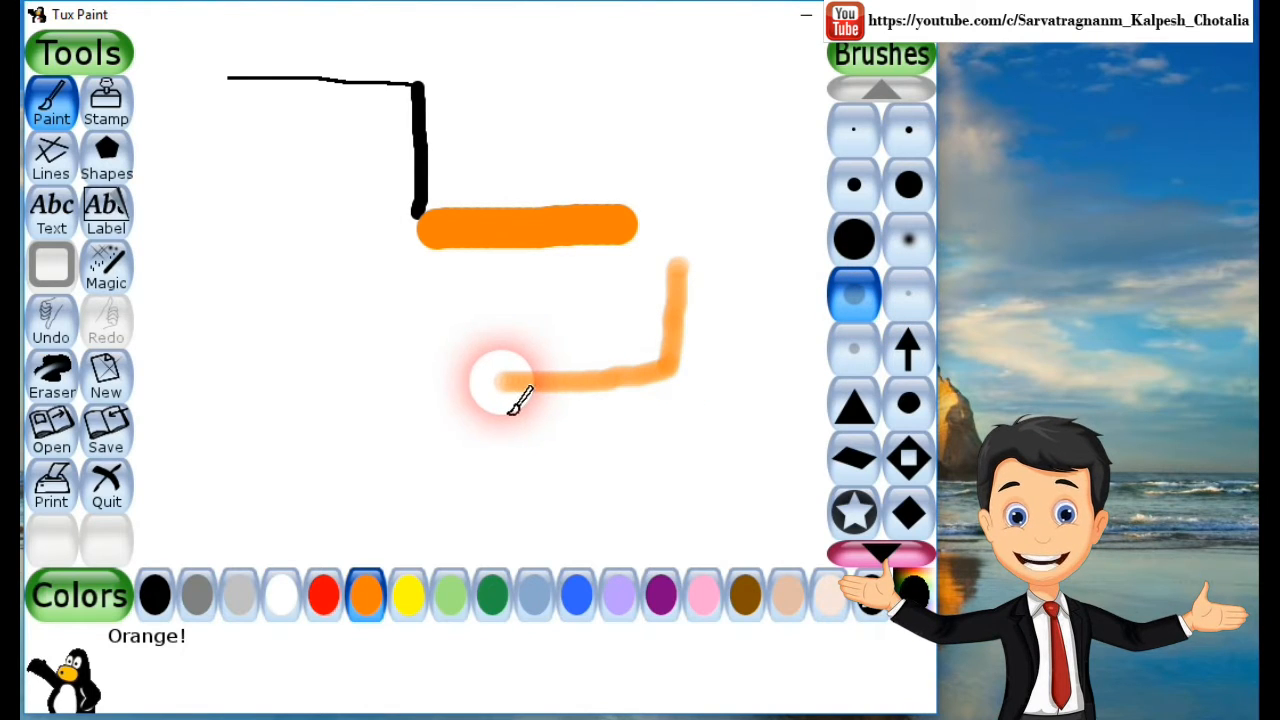
pyautogui.click(910, 350)
pyautogui.click(202, 541)
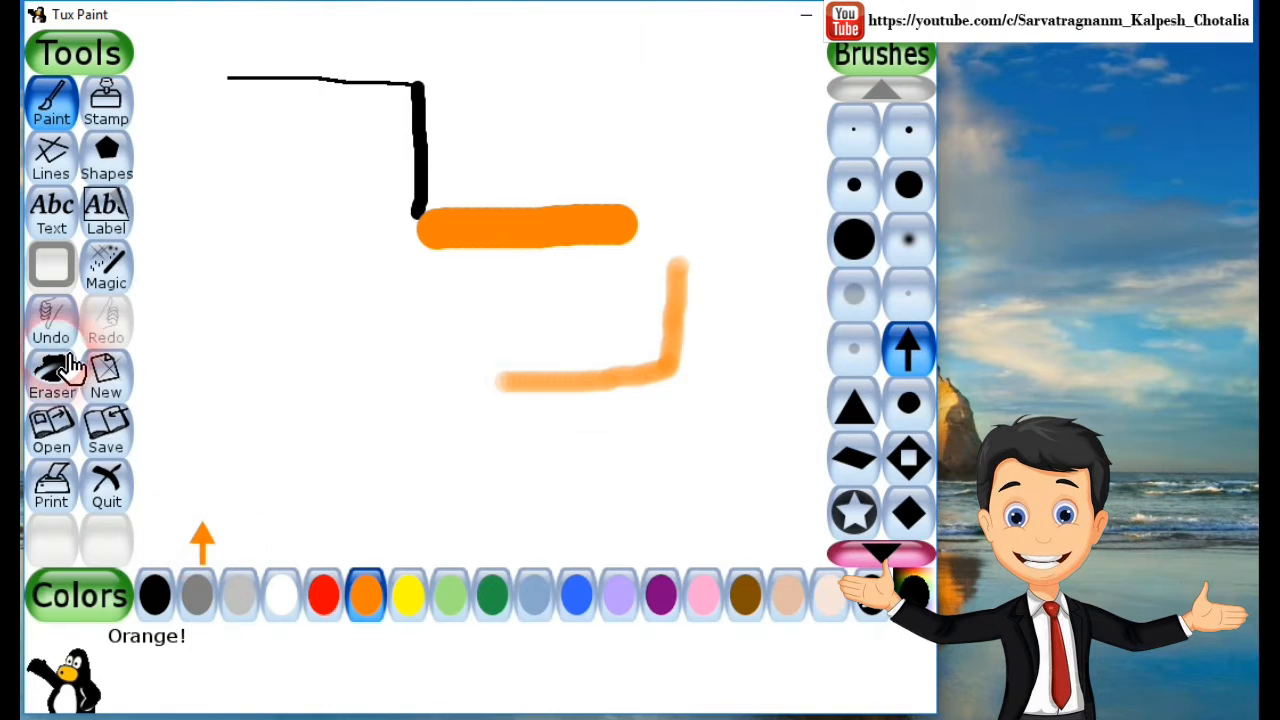
# Step: Undo all the black and orange brush strokes and the arrow until the canvas is blank
pyautogui.click(77, 338)
pyautogui.click(77, 338)
pyautogui.click(77, 338)
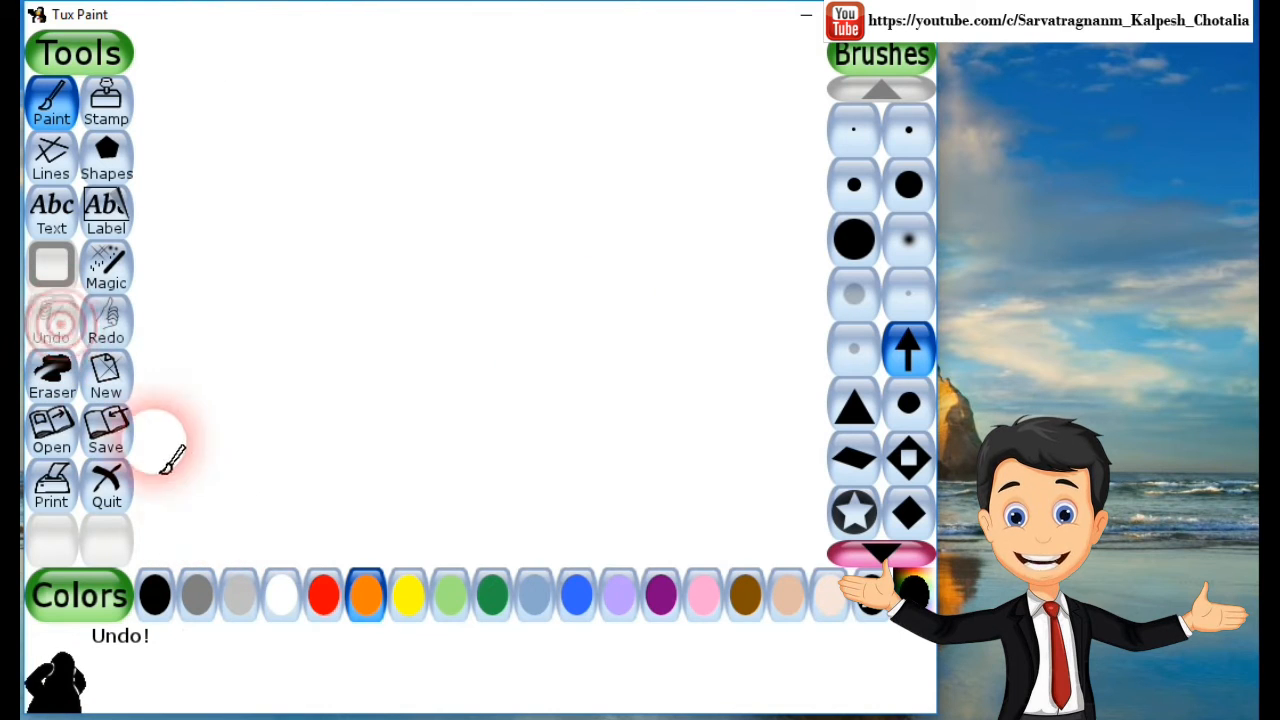
# Step: Paint a trail of orange arrows up the canvas's left edge and around in an inward clockwise spiral
pyautogui.click(172, 522)
pyautogui.moveTo(187, 440)
pyautogui.mouseDown()
pyautogui.moveTo(189, 247)
pyautogui.moveTo(205, 164)
pyautogui.mouseUp()
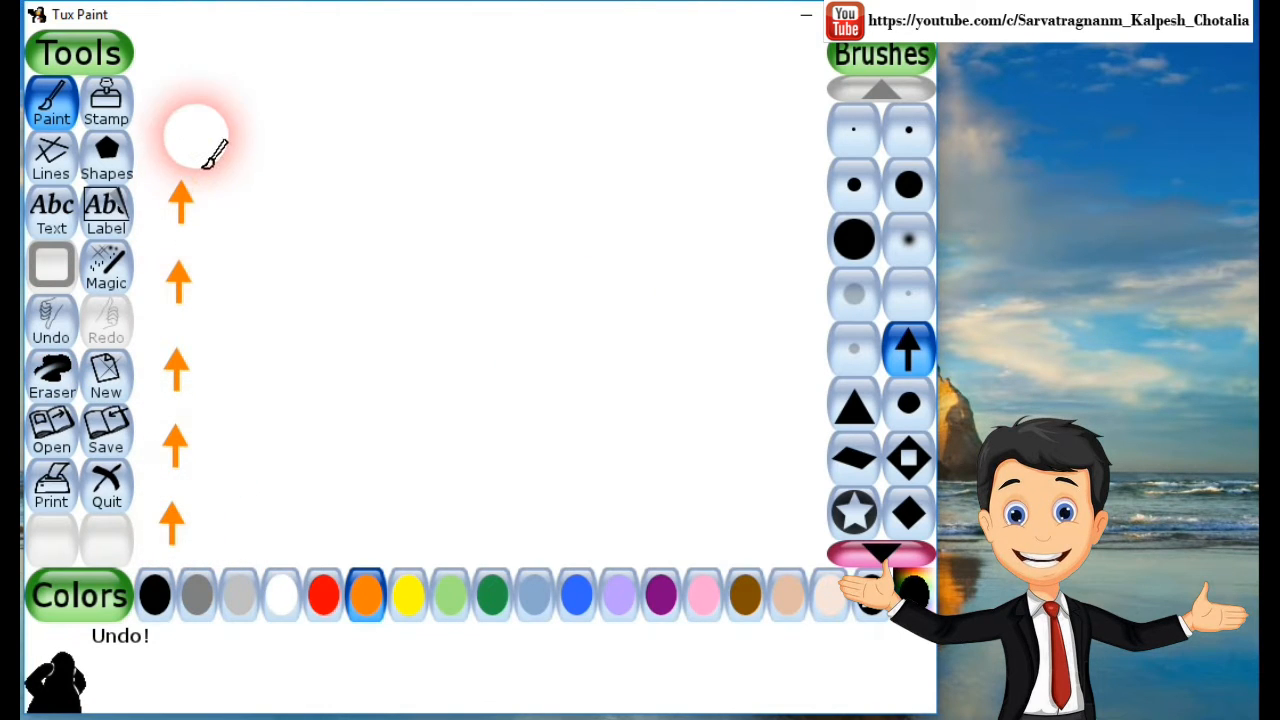
pyautogui.moveTo(200, 97)
pyautogui.mouseDown()
pyautogui.moveTo(302, 78)
pyautogui.moveTo(625, 74)
pyautogui.moveTo(716, 93)
pyautogui.moveTo(742, 500)
pyautogui.moveTo(578, 516)
pyautogui.moveTo(295, 512)
pyautogui.moveTo(260, 430)
pyautogui.moveTo(266, 186)
pyautogui.moveTo(572, 155)
pyautogui.moveTo(595, 212)
pyautogui.moveTo(603, 357)
pyautogui.moveTo(576, 425)
pyautogui.moveTo(446, 438)
pyautogui.moveTo(455, 467)
pyautogui.moveTo(360, 420)
pyautogui.moveTo(338, 325)
pyautogui.moveTo(455, 238)
pyautogui.moveTo(492, 243)
pyautogui.moveTo(517, 332)
pyautogui.moveTo(440, 340)
pyautogui.mouseUp()
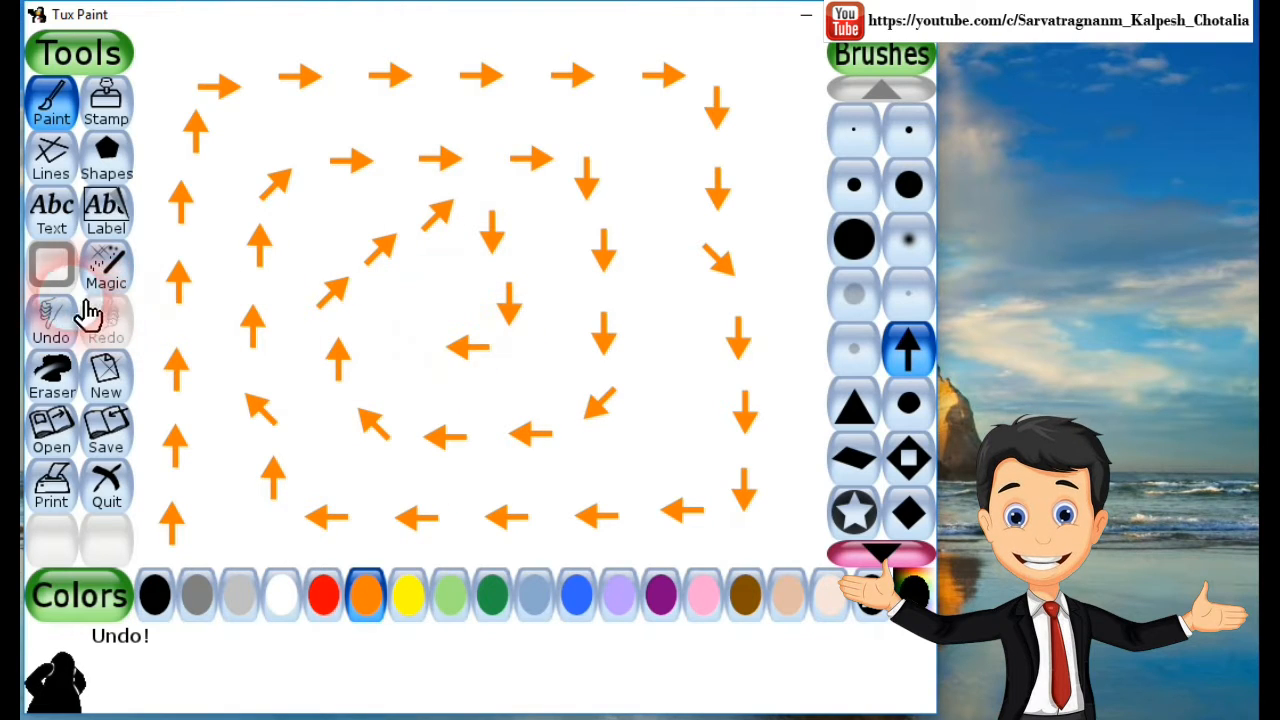
# Step: Undo the arrow spiral and place one orange triangle near the canvas's lower-right corner with the triangle brush
pyautogui.click(68, 330)
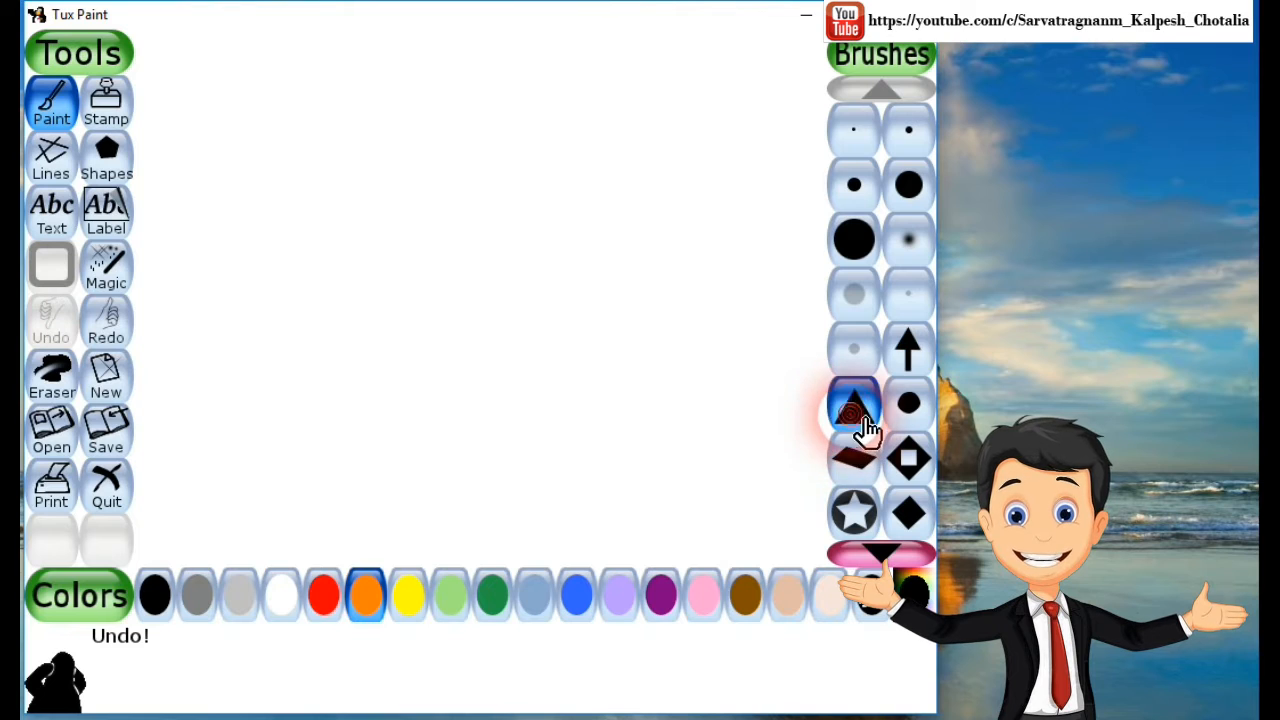
pyautogui.click(741, 490)
# Step: Paint a dense row of red eight-petal flowers along the canvas's upper edge and extend it with three single flowers
pyautogui.scroll(-3, 894, 371)
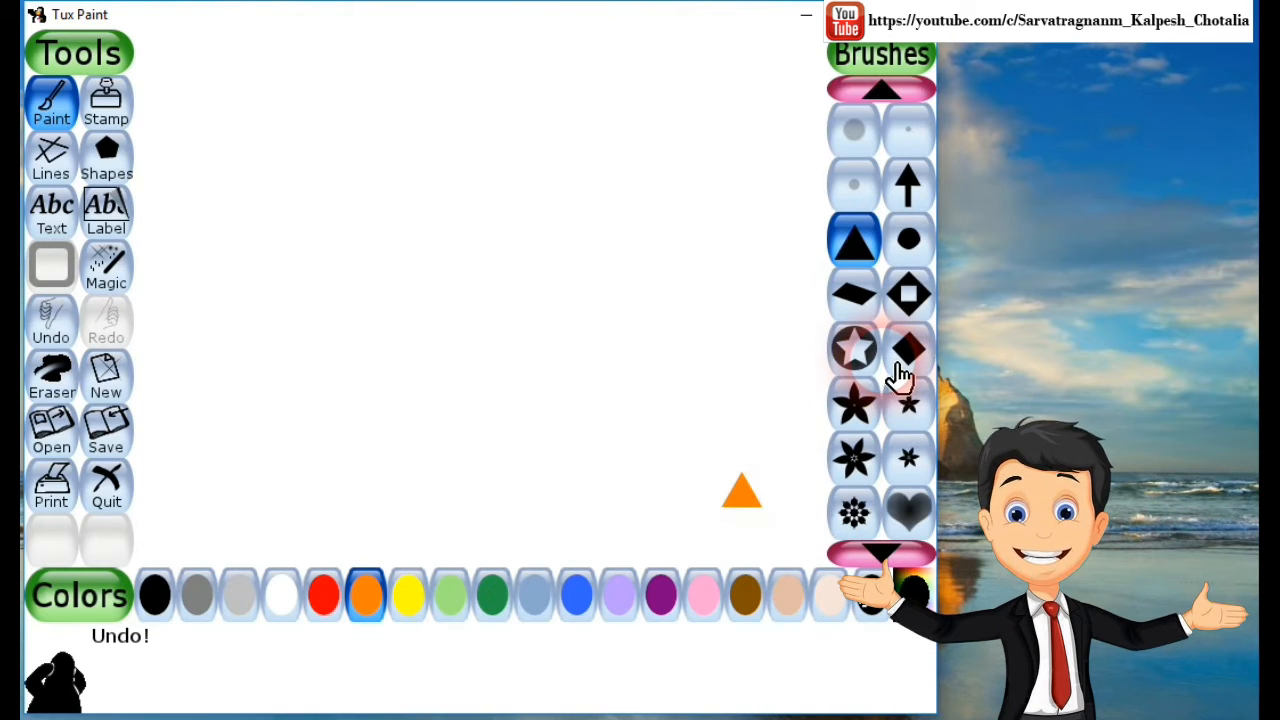
pyautogui.click(854, 511)
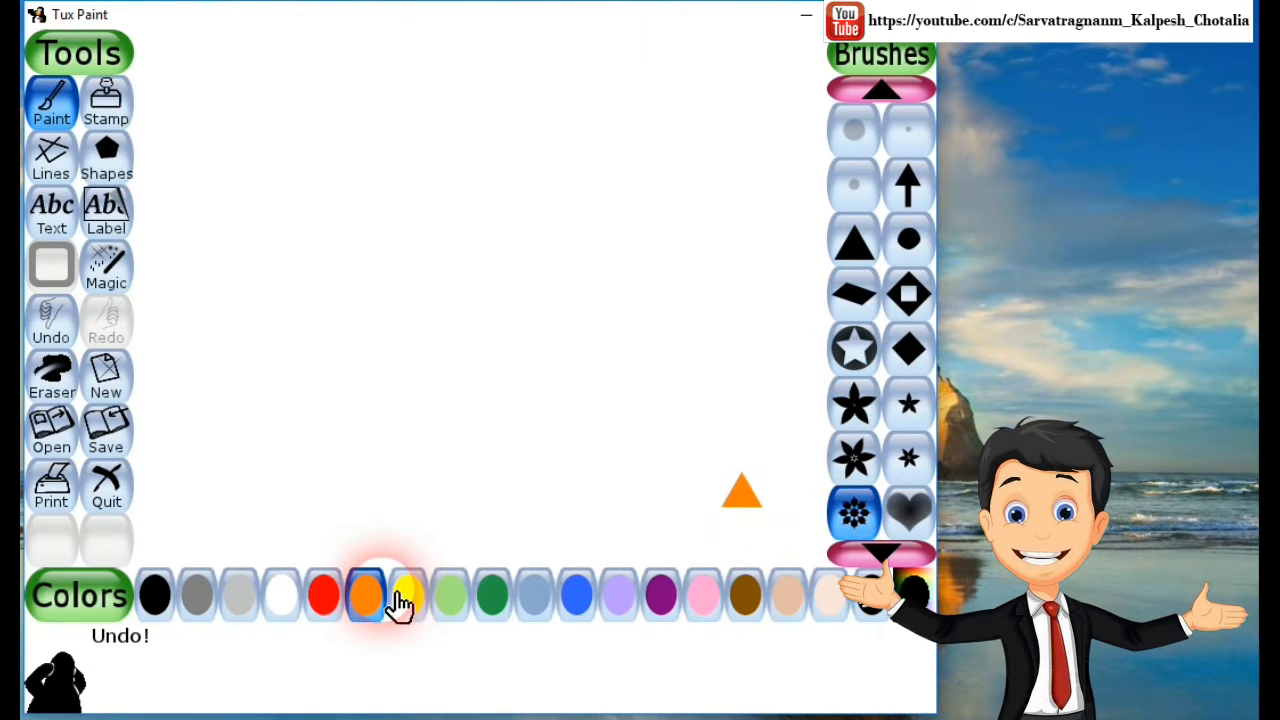
pyautogui.click(323, 595)
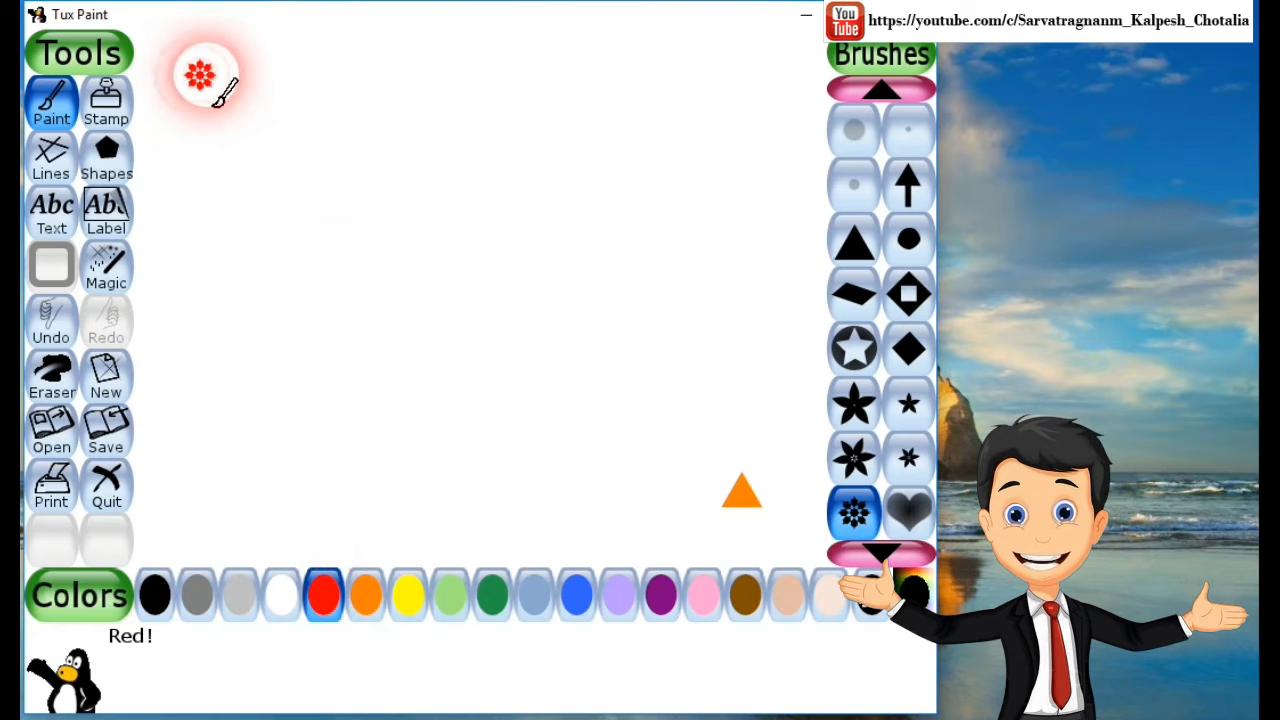
pyautogui.moveTo(200, 75); pyautogui.dragTo(486, 77)
pyautogui.click(535, 77)
pyautogui.click(660, 77)
pyautogui.click(704, 85)
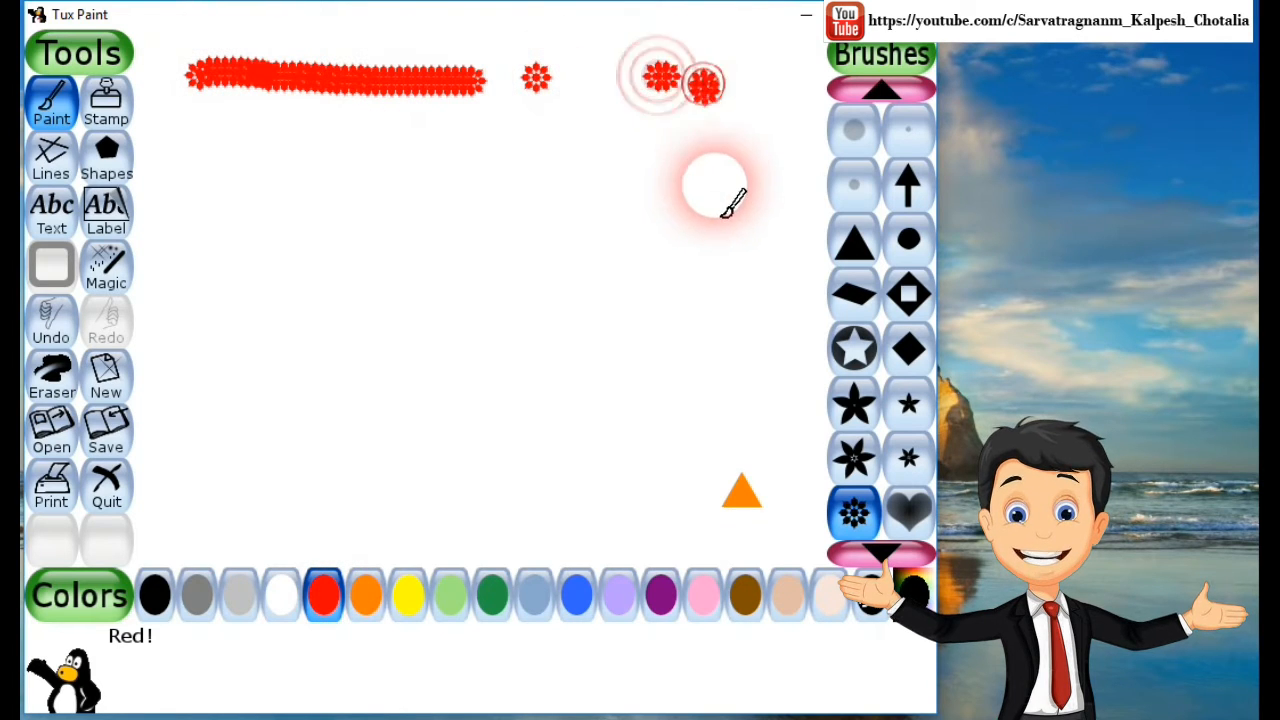
# Step: Place single red eight-petal flowers in a curve down the canvas's right side and back towards its lower left
pyautogui.click(715, 183)
pyautogui.click(727, 273)
pyautogui.click(729, 342)
pyautogui.click(619, 388)
pyautogui.click(562, 445)
pyautogui.click(472, 490)
pyautogui.click(384, 417)
pyautogui.click(326, 405)
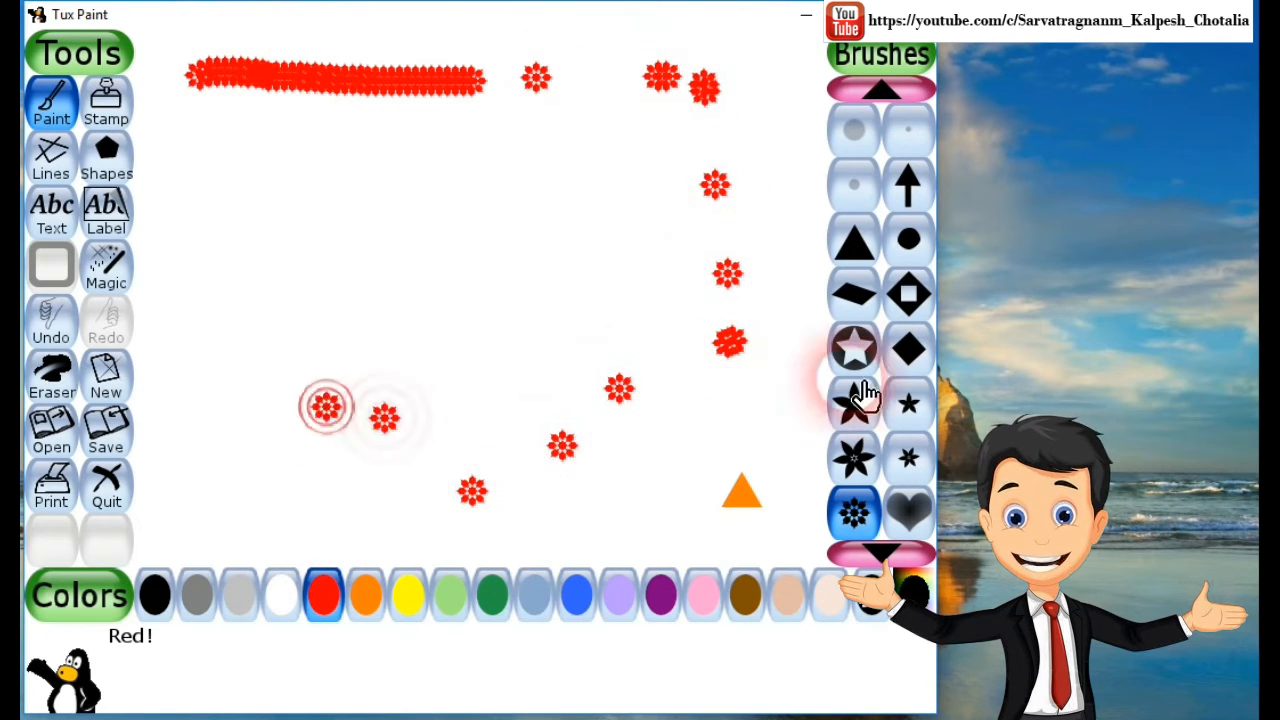
# Step: Place a small red six-petal flower and a red heart inside the curve of flowers
pyautogui.click(648, 291)
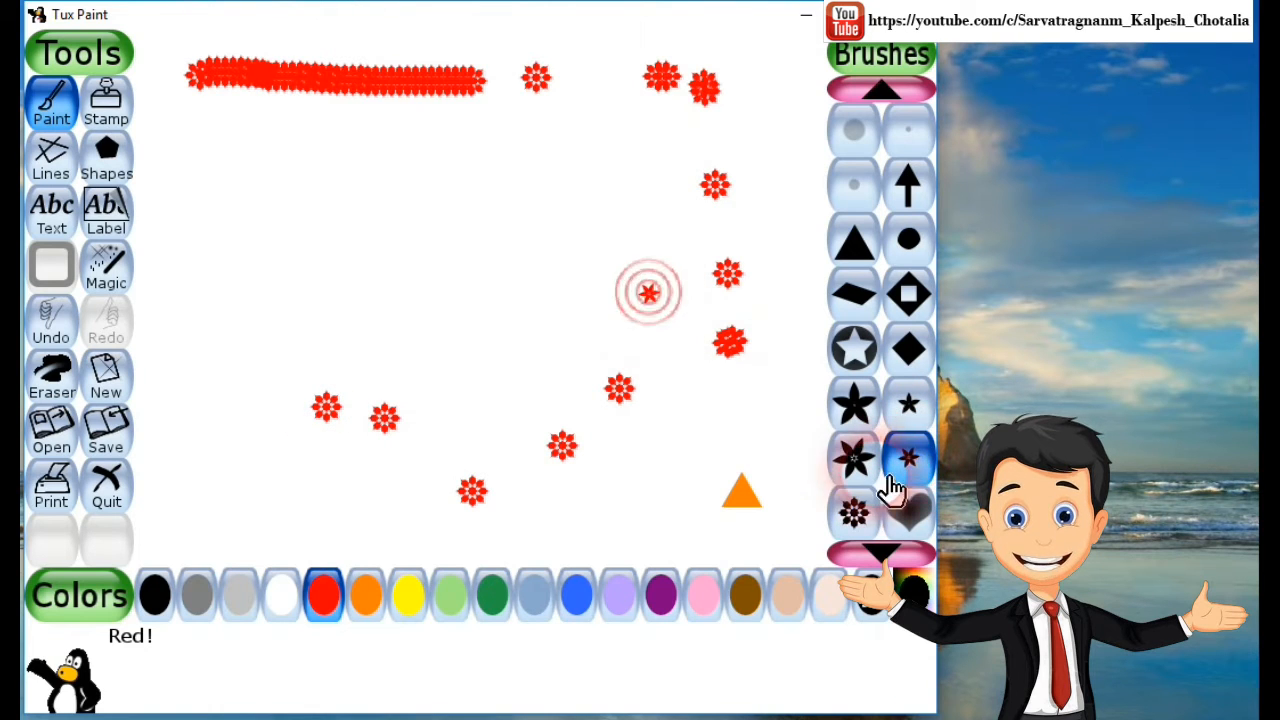
pyautogui.click(572, 212)
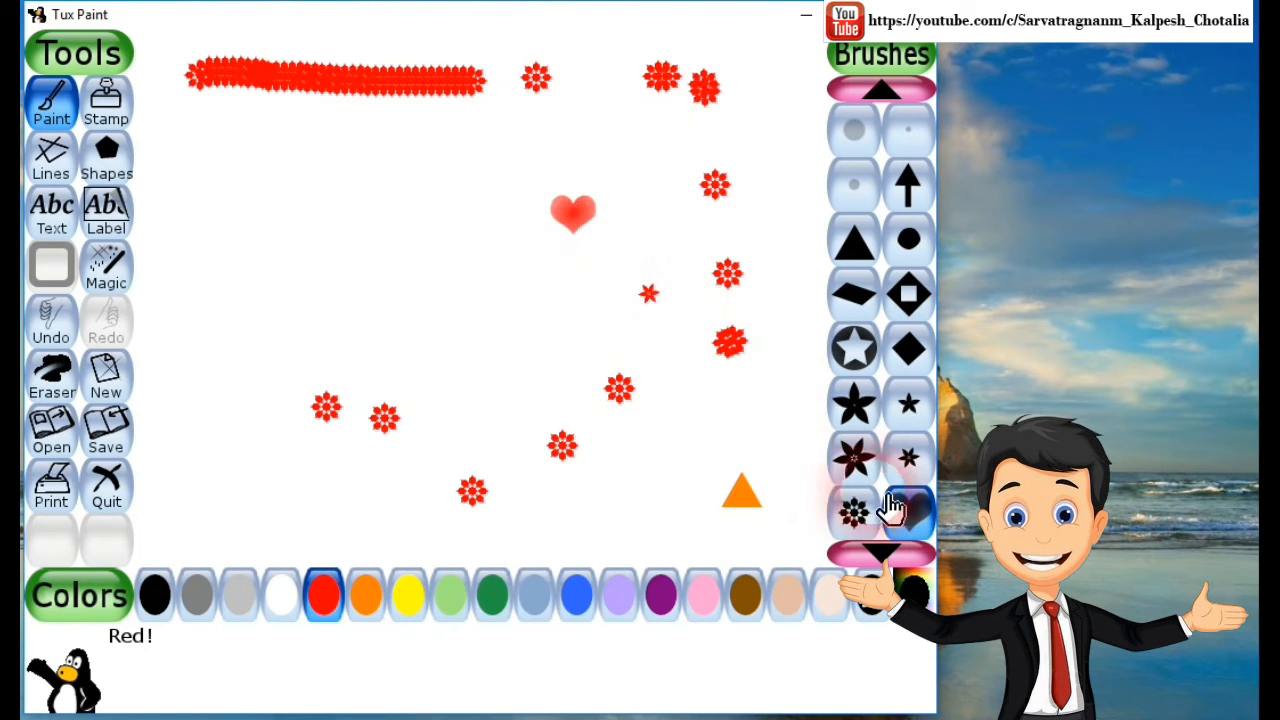
# Step: Stamp the red mesh brush twice near the orange triangle and paint a mesh stroke across the canvas's upper left
pyautogui.scroll(-4, 913, 462)
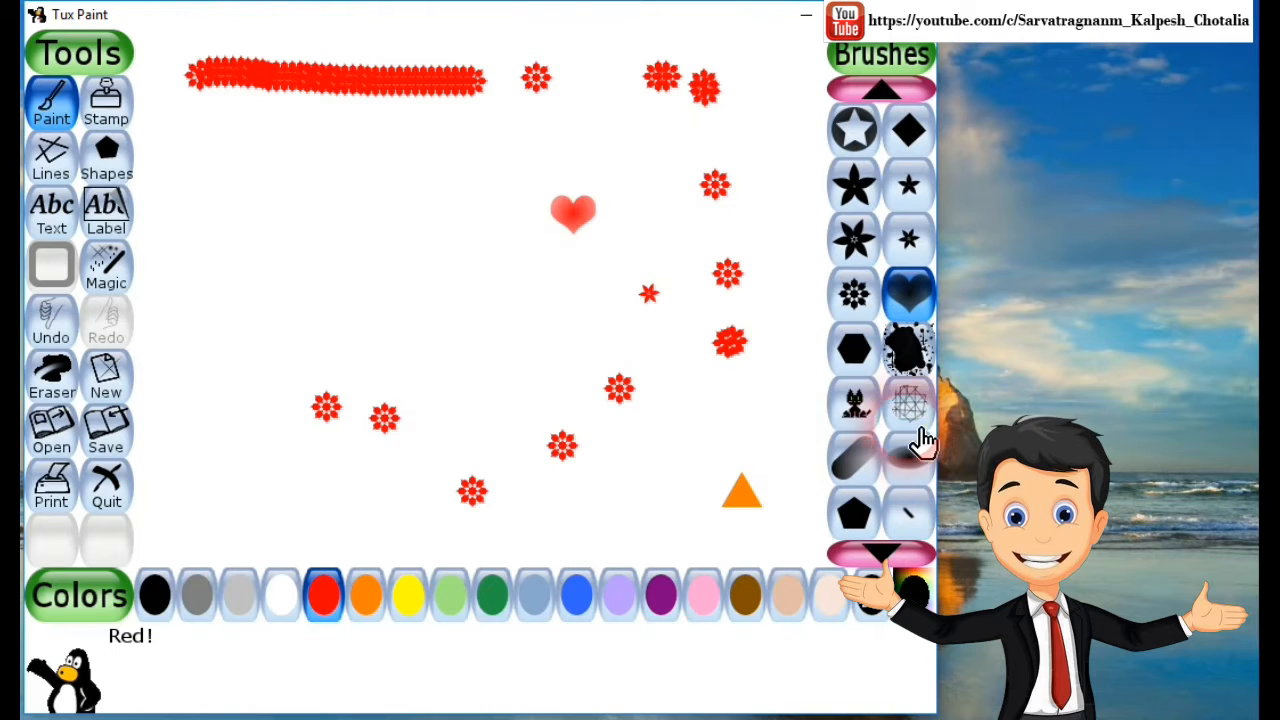
pyautogui.click(910, 404)
pyautogui.click(694, 432)
pyautogui.click(629, 489)
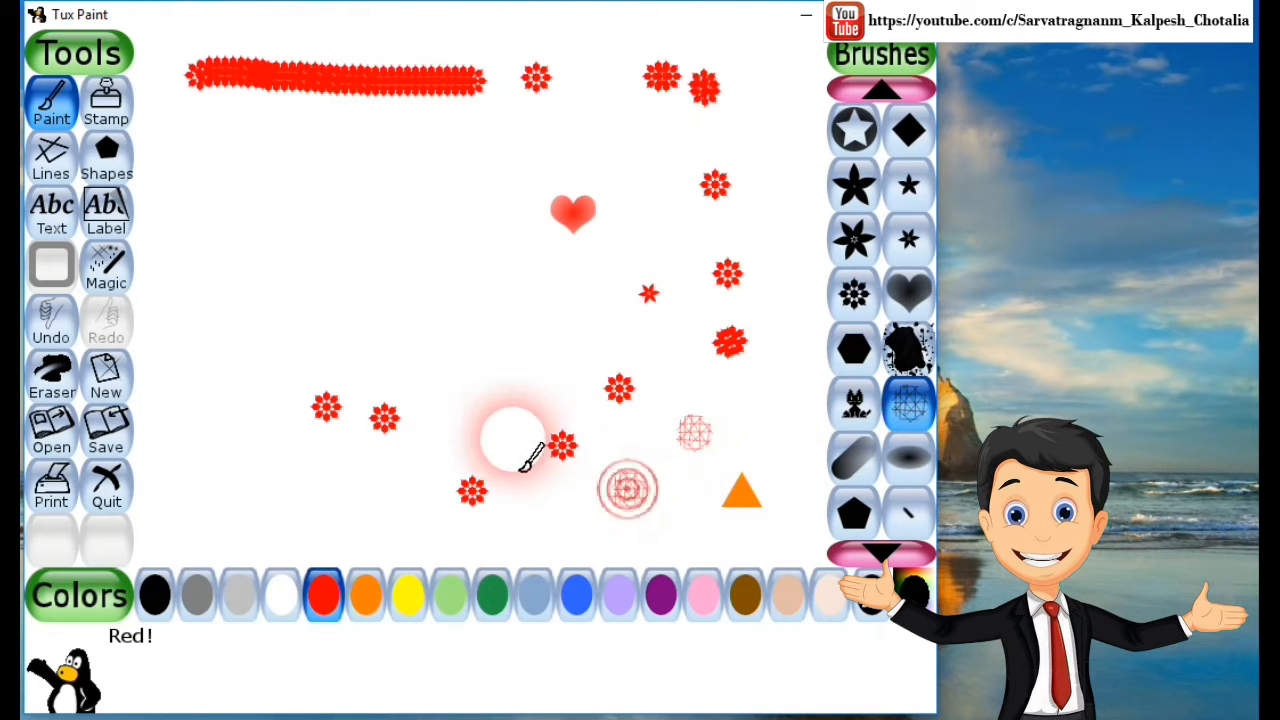
pyautogui.moveTo(214, 208)
pyautogui.mouseDown()
pyautogui.moveTo(332, 240)
pyautogui.moveTo(390, 185)
pyautogui.moveTo(440, 177)
pyautogui.moveTo(432, 248)
pyautogui.mouseUp()
# Step: Undo all the red mesh, heart and flower marks, keeping only the orange triangle
pyautogui.click(58, 322)
pyautogui.click(58, 322)
pyautogui.click(58, 322)
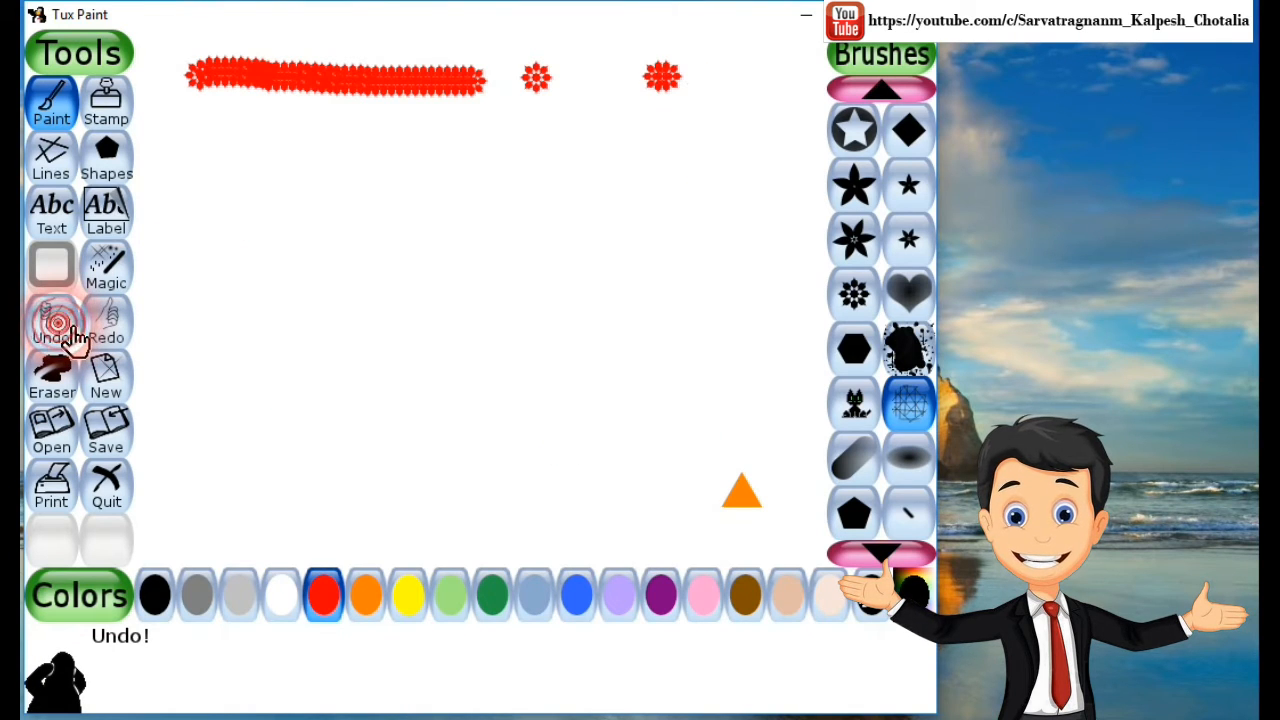
pyautogui.click(60, 325)
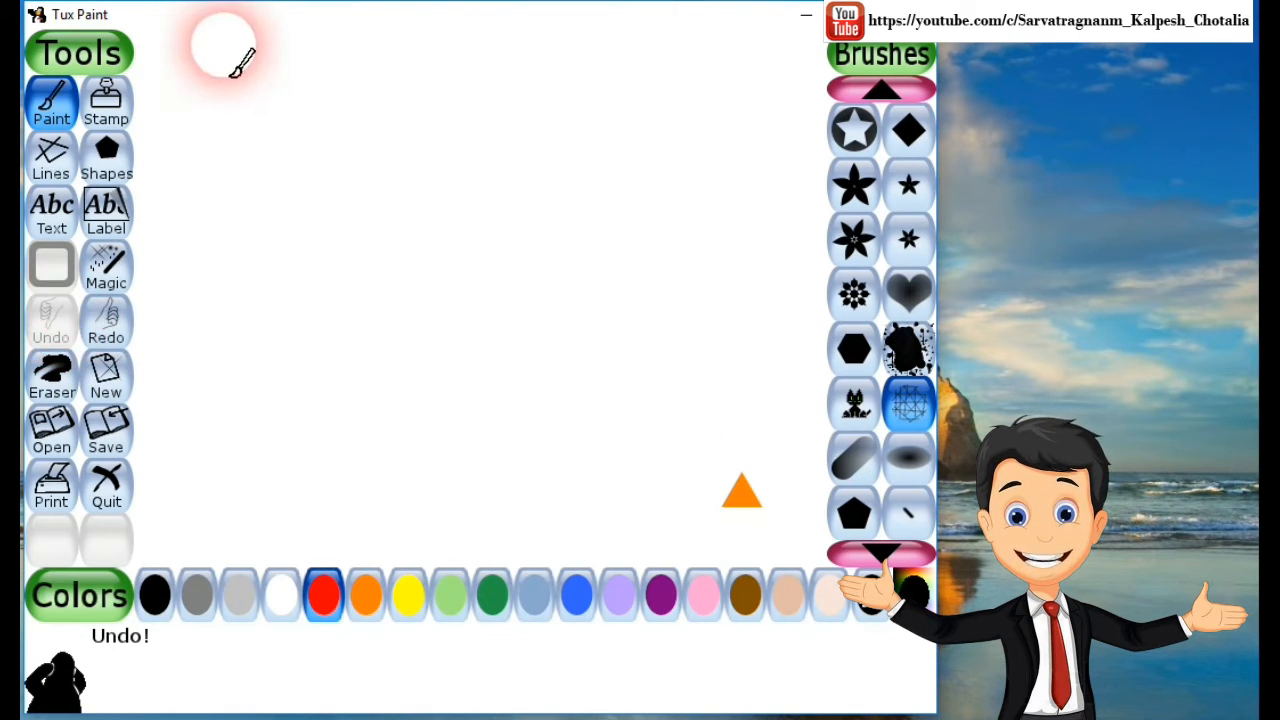
# Step: Paint winding rows of red hatch marks across the upper half of the canvas with the mesh brush, and undo them
pyautogui.moveTo(168, 58)
pyautogui.mouseDown()
pyautogui.moveTo(763, 60)
pyautogui.moveTo(779, 100)
pyautogui.moveTo(342, 106)
pyautogui.moveTo(238, 118)
pyautogui.moveTo(208, 132)
pyautogui.moveTo(202, 160)
pyautogui.moveTo(260, 163)
pyautogui.moveTo(265, 197)
pyautogui.moveTo(341, 112)
pyautogui.moveTo(371, 116)
pyautogui.moveTo(388, 190)
pyautogui.moveTo(480, 158)
pyautogui.moveTo(514, 99)
pyautogui.moveTo(551, 145)
pyautogui.moveTo(564, 201)
pyautogui.moveTo(639, 155)
pyautogui.moveTo(644, 108)
pyautogui.moveTo(720, 128)
pyautogui.moveTo(727, 197)
pyautogui.moveTo(770, 183)
pyautogui.mouseUp()
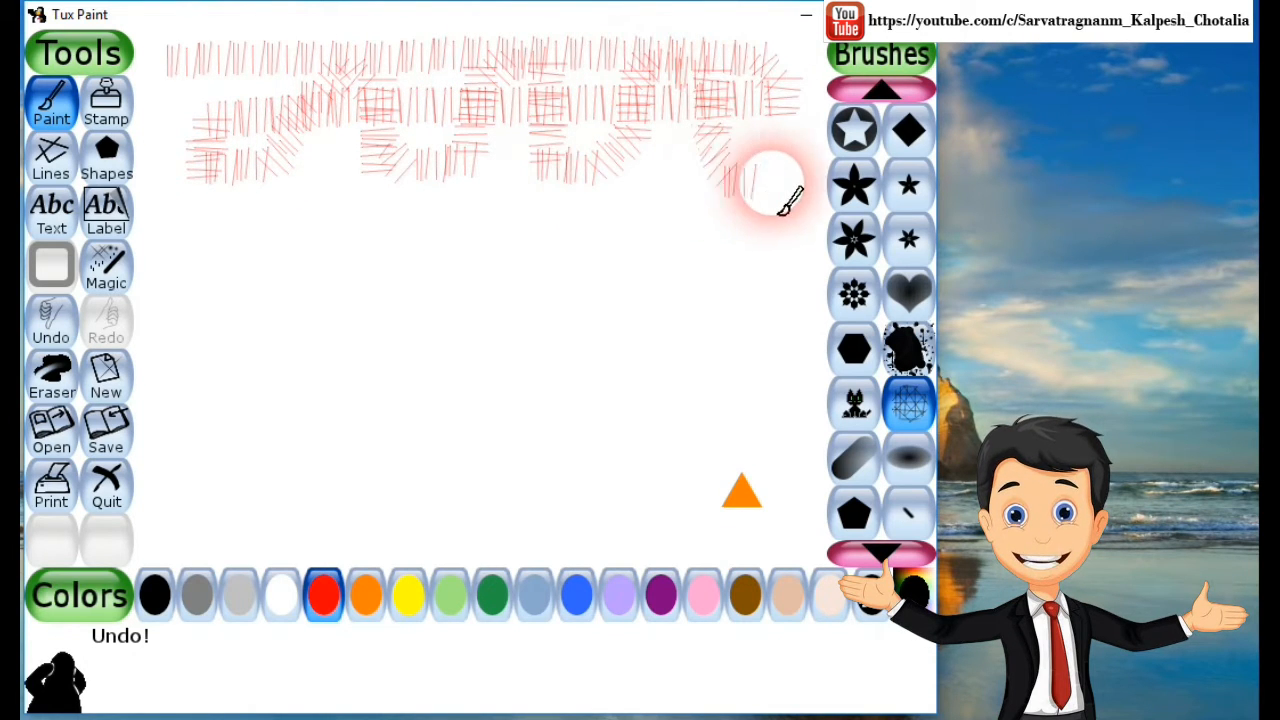
pyautogui.moveTo(830, 225)
pyautogui.mouseDown()
pyautogui.moveTo(783, 292)
pyautogui.moveTo(180, 263)
pyautogui.mouseUp()
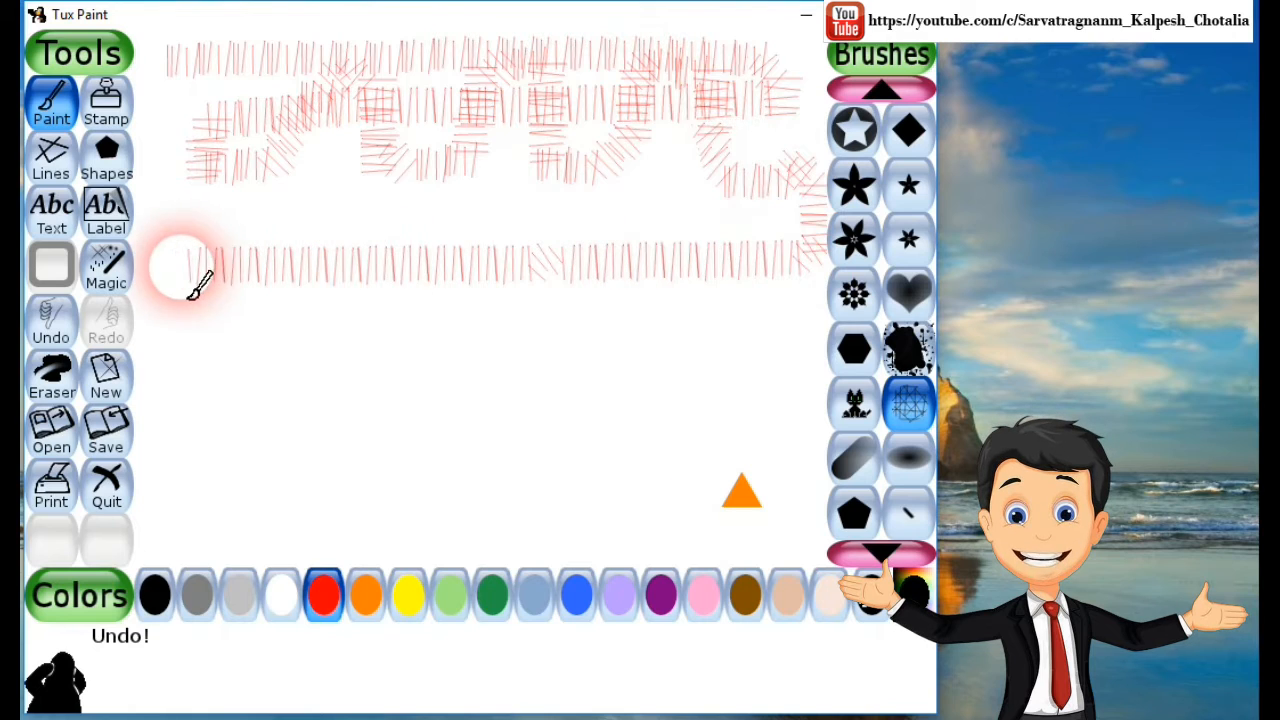
pyautogui.click(75, 320)
# Step: Place a few red dabs with the slanted gradient brush and paint a large red inward spiral with it
pyautogui.scroll(-2, 885, 322)
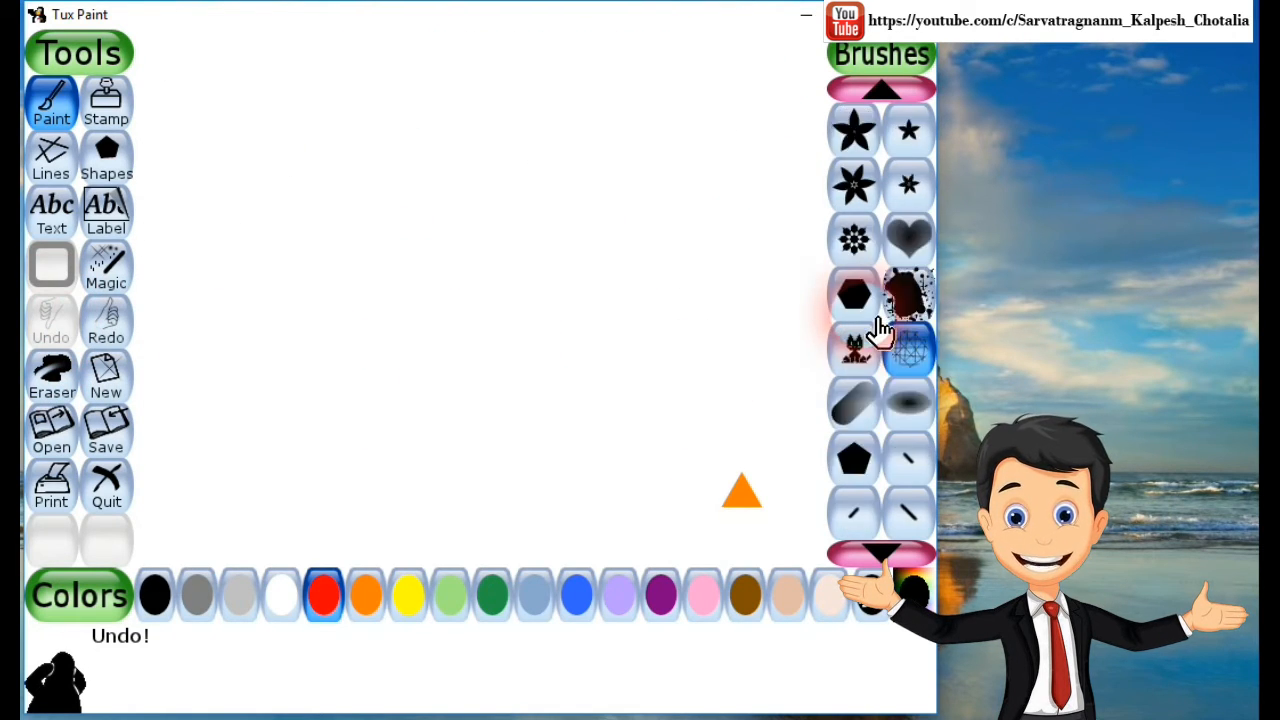
pyautogui.click(208, 112)
pyautogui.click(268, 112)
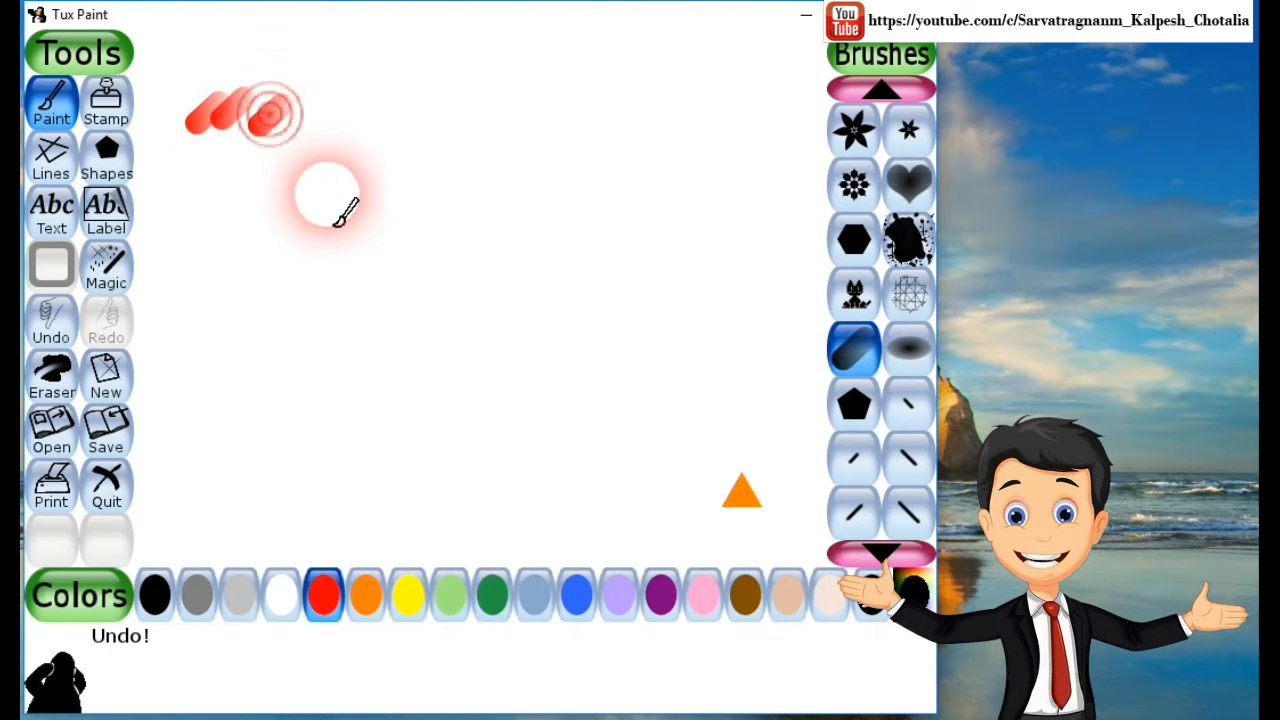
pyautogui.moveTo(338, 112)
pyautogui.mouseDown()
pyautogui.moveTo(772, 82)
pyautogui.moveTo(786, 424)
pyautogui.moveTo(766, 522)
pyautogui.moveTo(732, 536)
pyautogui.moveTo(304, 543)
pyautogui.moveTo(273, 519)
pyautogui.moveTo(260, 476)
pyautogui.moveTo(273, 190)
pyautogui.moveTo(566, 178)
pyautogui.moveTo(689, 197)
pyautogui.moveTo(709, 447)
pyautogui.moveTo(696, 466)
pyautogui.moveTo(428, 469)
pyautogui.moveTo(364, 443)
pyautogui.moveTo(334, 377)
pyautogui.moveTo(337, 323)
pyautogui.moveTo(614, 301)
pyautogui.moveTo(674, 349)
pyautogui.moveTo(599, 397)
pyautogui.moveTo(479, 378)
pyautogui.mouseUp()
pyautogui.moveTo(541, 345); pyautogui.dragTo(527, 326)
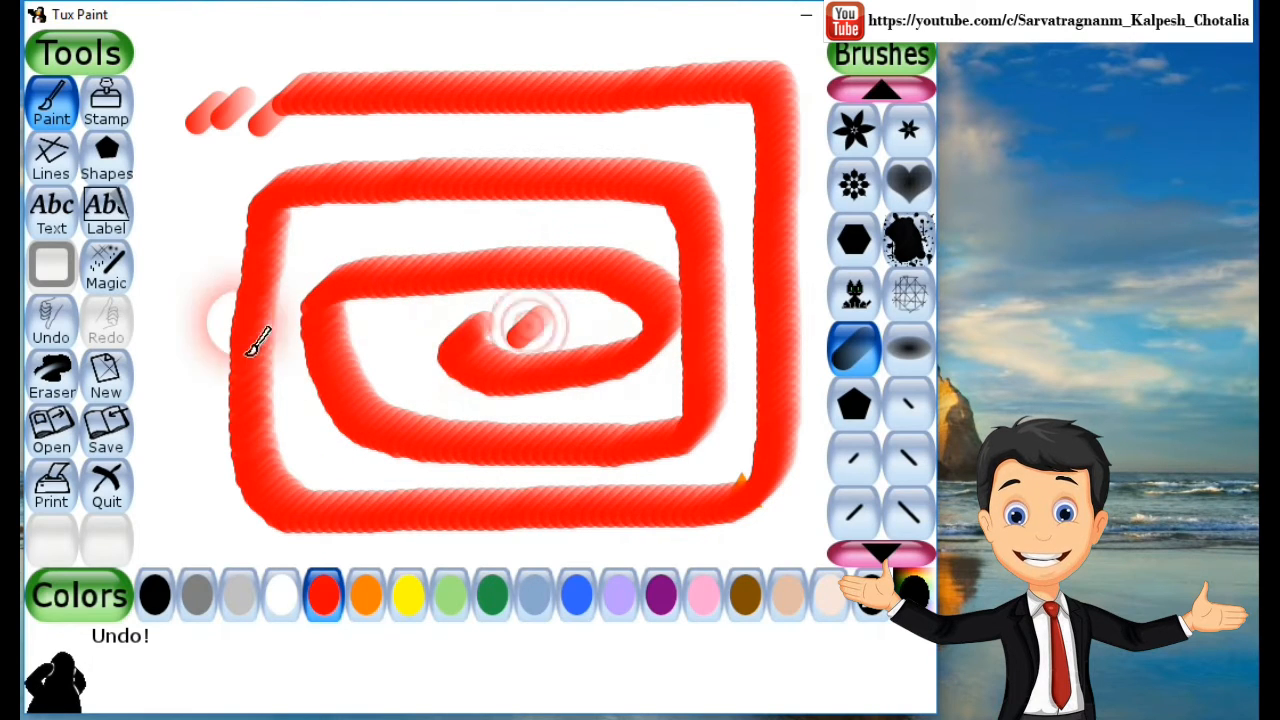
# Step: Add a yellow slanted dab inside the red spiral and undo all the slanted gradient marks
pyautogui.click(412, 593)
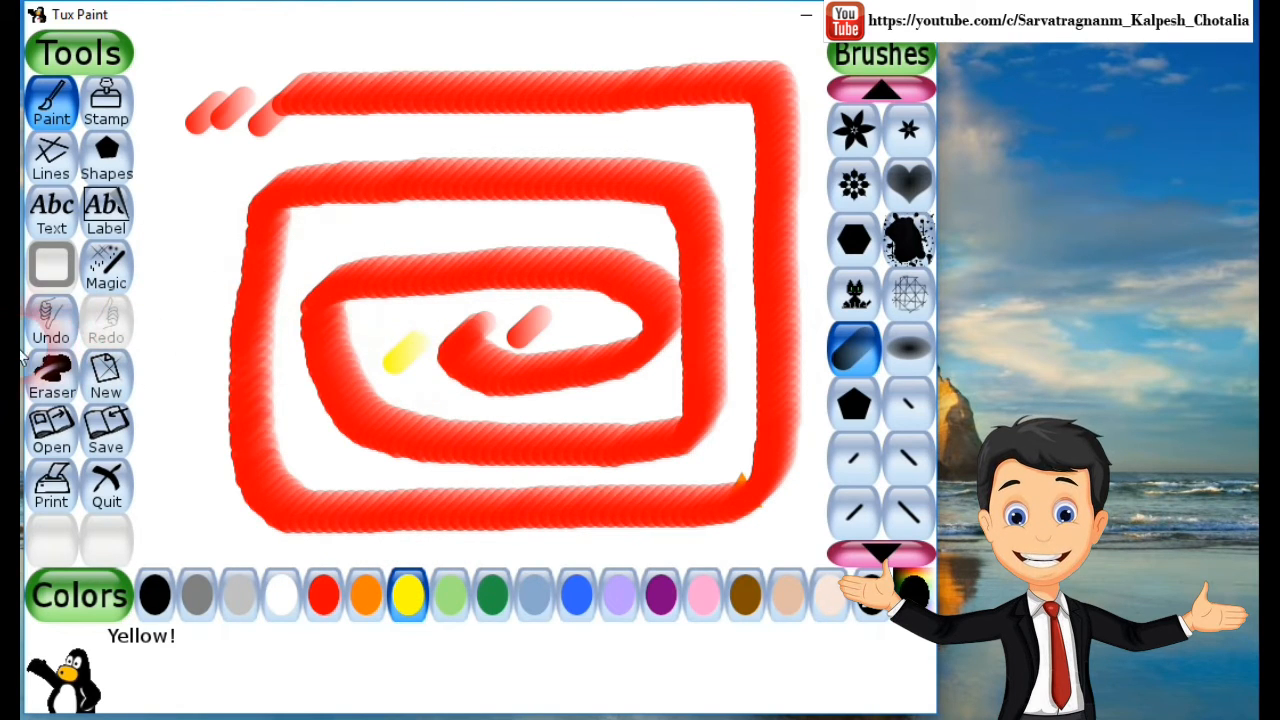
pyautogui.click(48, 326)
pyautogui.click(60, 340)
pyautogui.click(60, 340)
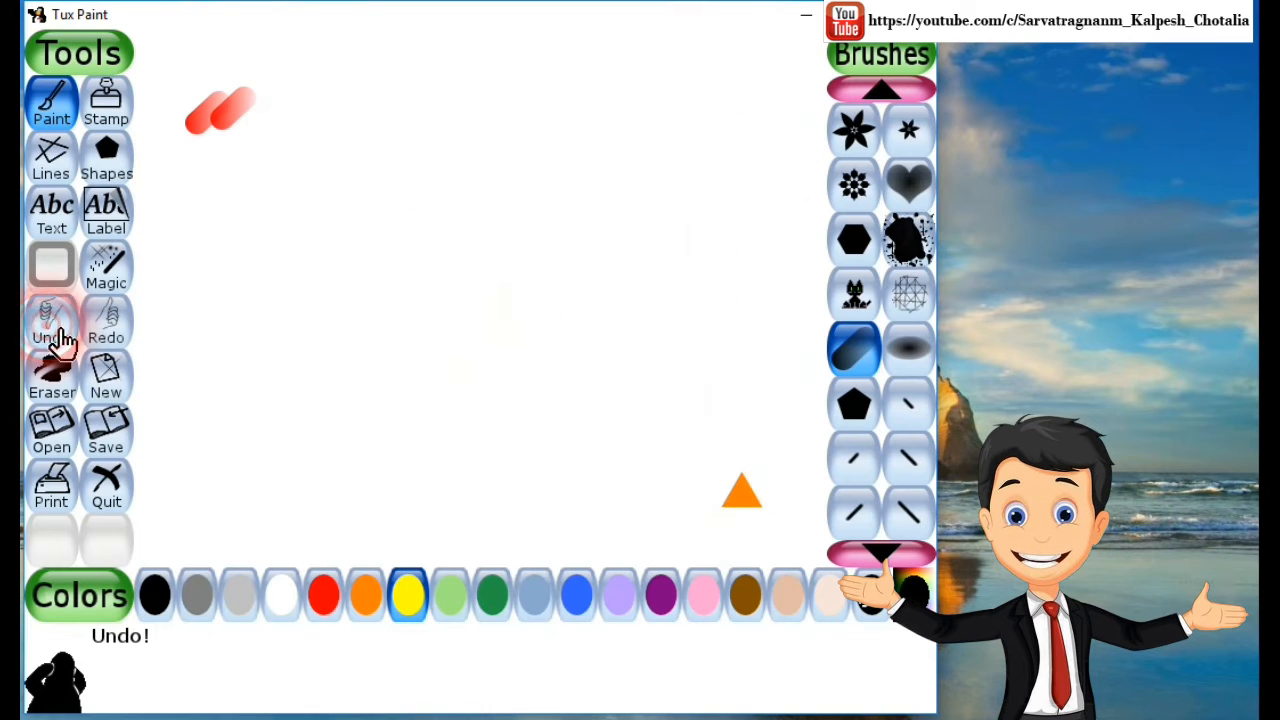
# Step: Place two yellow shaded spheres side by side in the upper middle of the canvas
pyautogui.scroll(-3, 905, 350)
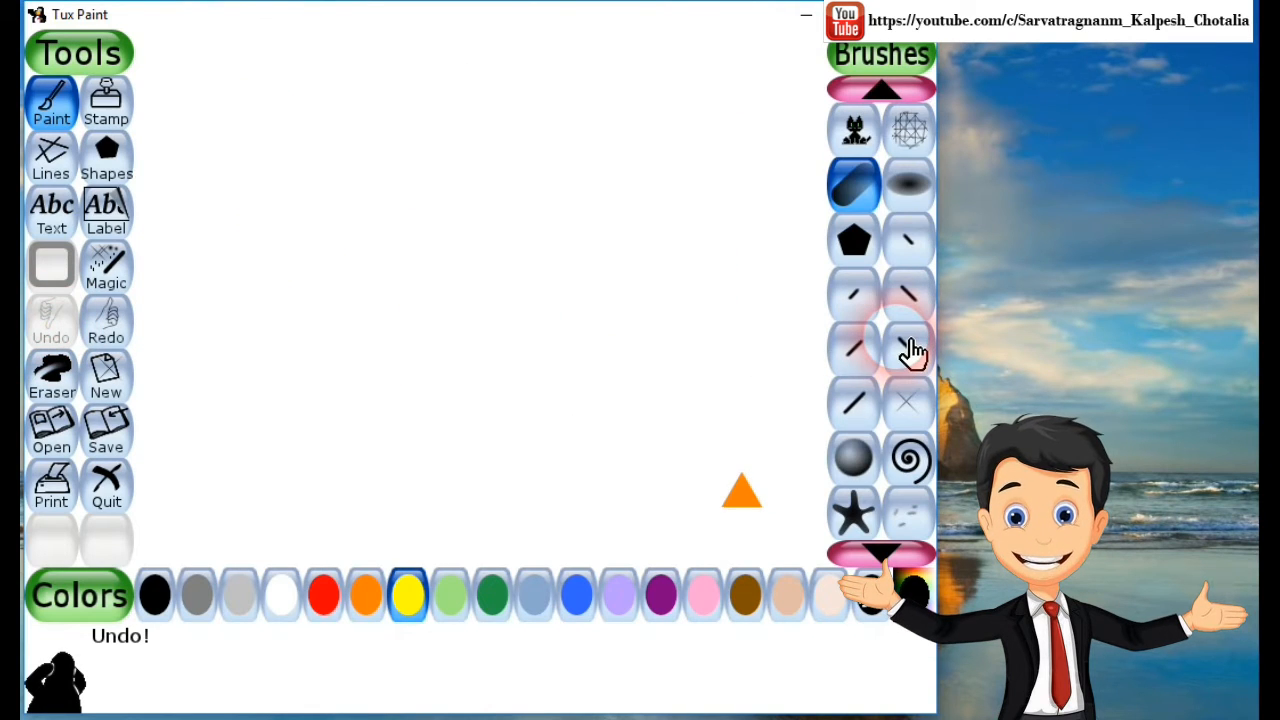
pyautogui.click(447, 177)
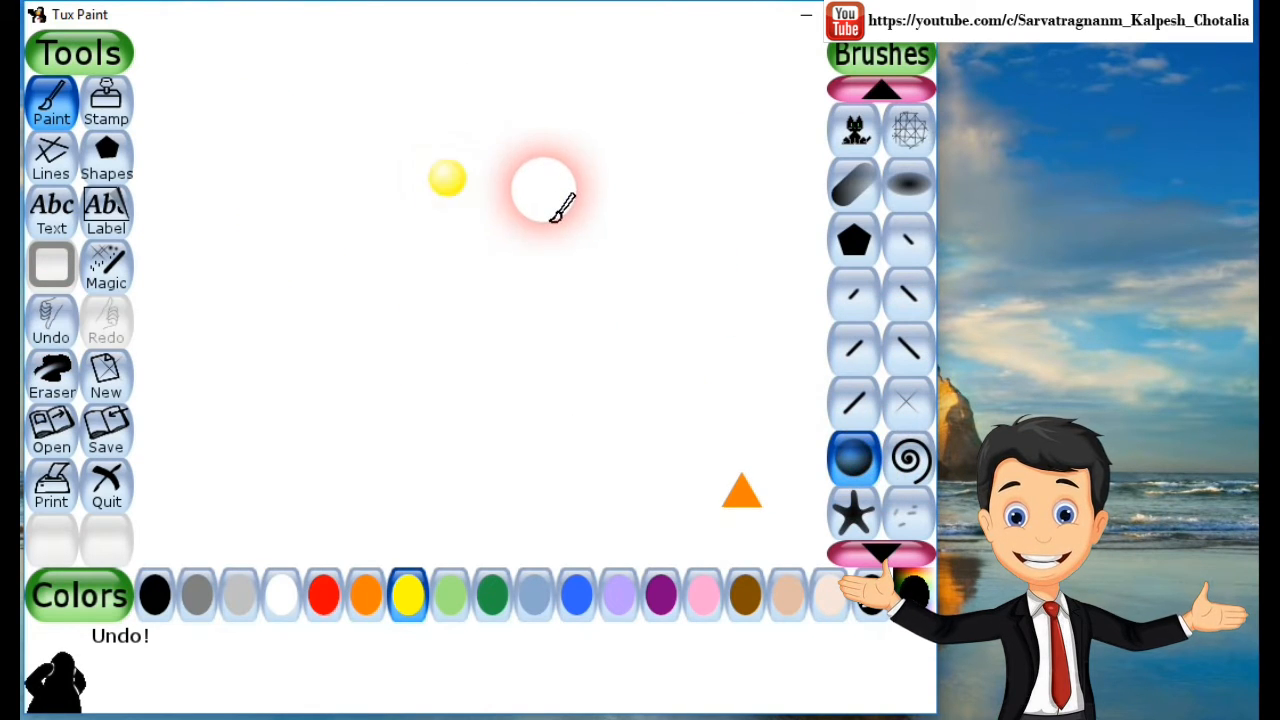
pyautogui.click(541, 177)
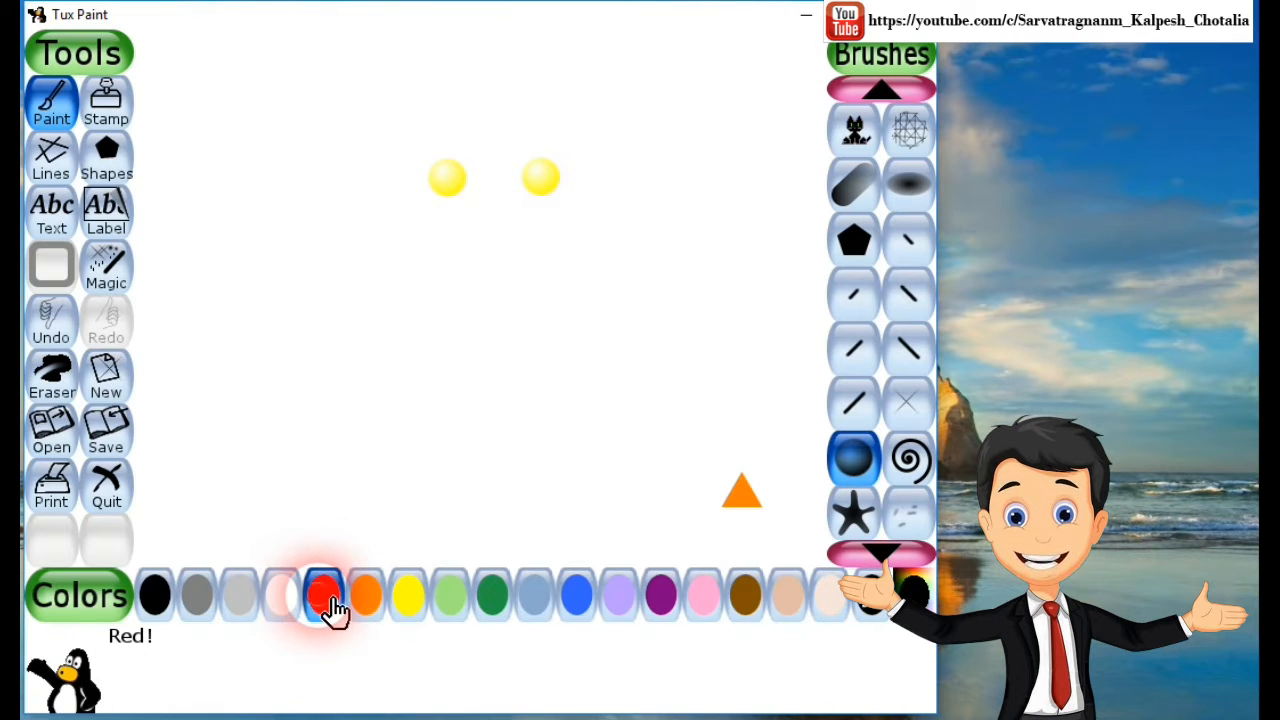
# Step: Paint a short vertical stroke of red shaded spheres at the canvas's right side and place a single sphere below it
pyautogui.scroll(-1, 705, 395)
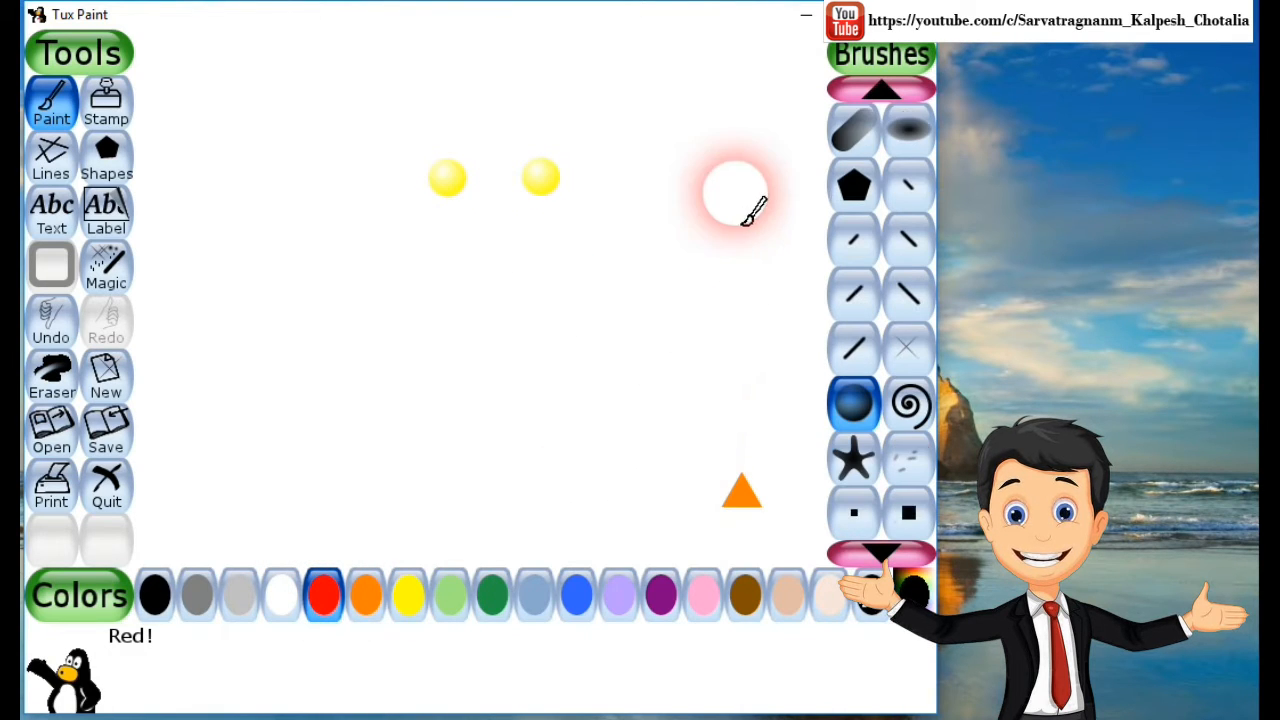
pyautogui.moveTo(735, 193); pyautogui.dragTo(740, 262)
pyautogui.click(768, 333)
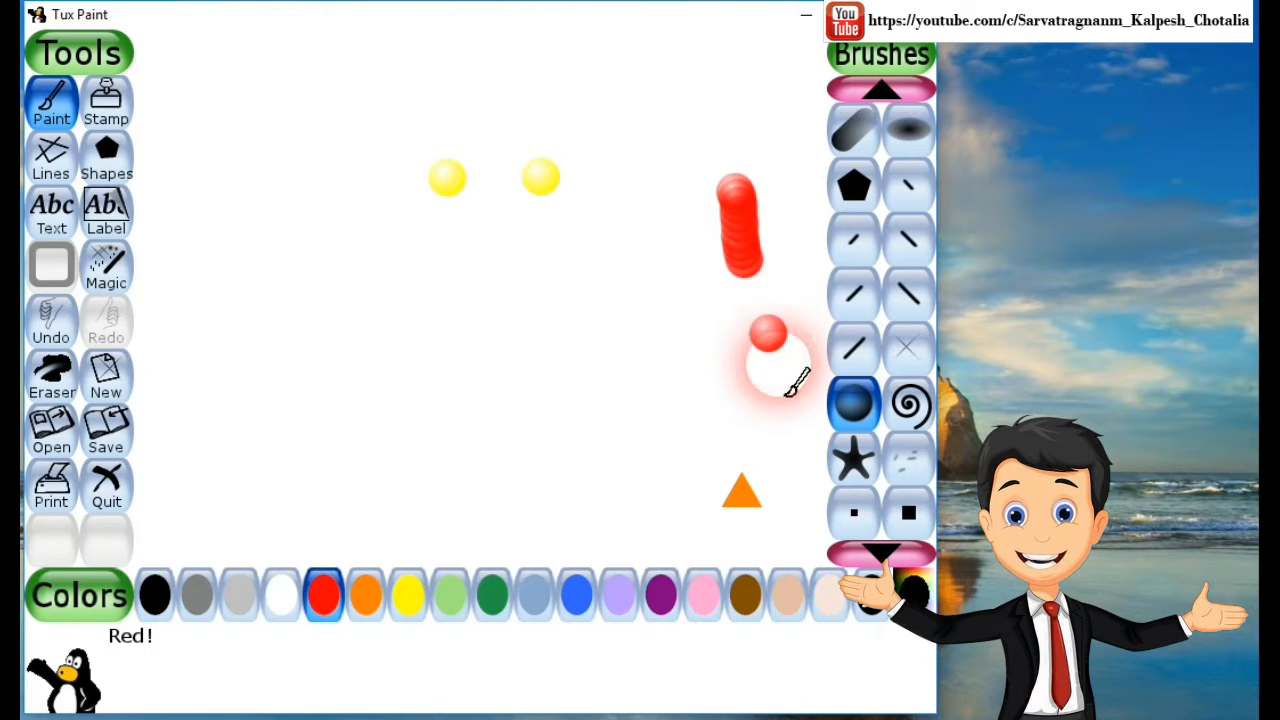
# Step: Paint rows of red spirals with the spiral brush along the canvas's upper-left edge, down its left side and around the lower-left corner
pyautogui.click(880, 405)
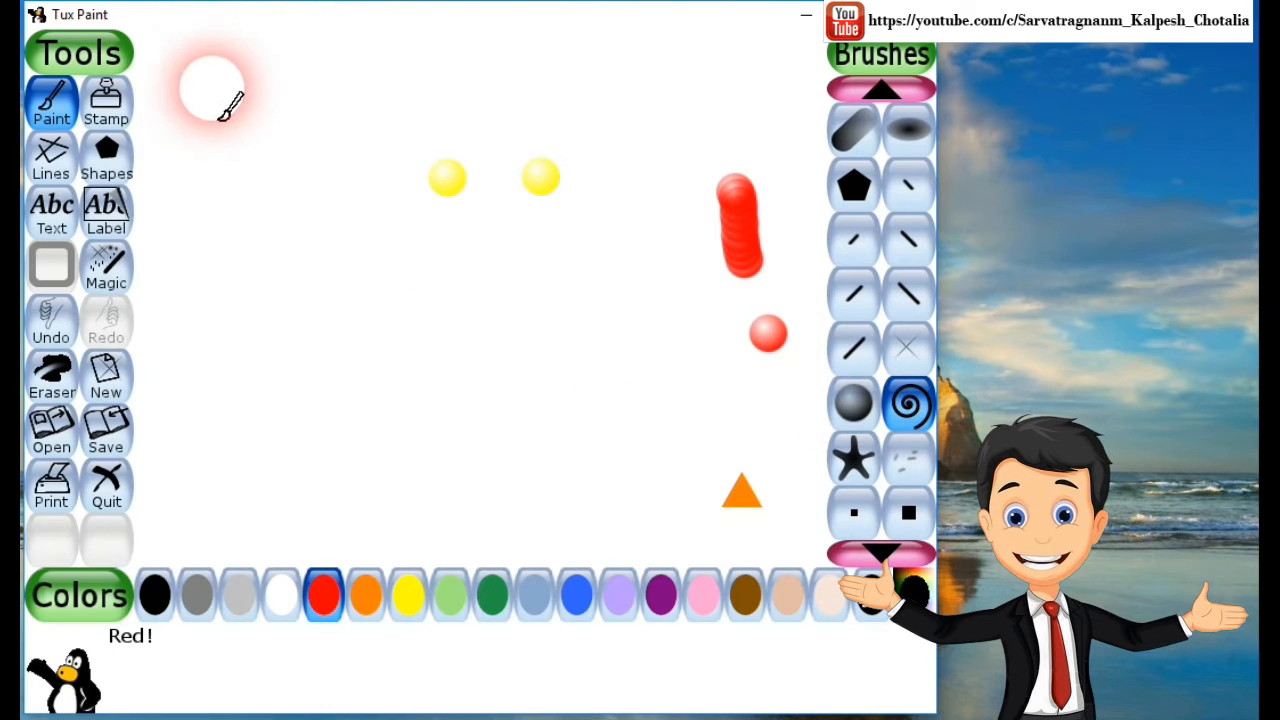
pyautogui.moveTo(208, 53)
pyautogui.mouseDown()
pyautogui.moveTo(350, 84)
pyautogui.moveTo(400, 80)
pyautogui.mouseUp()
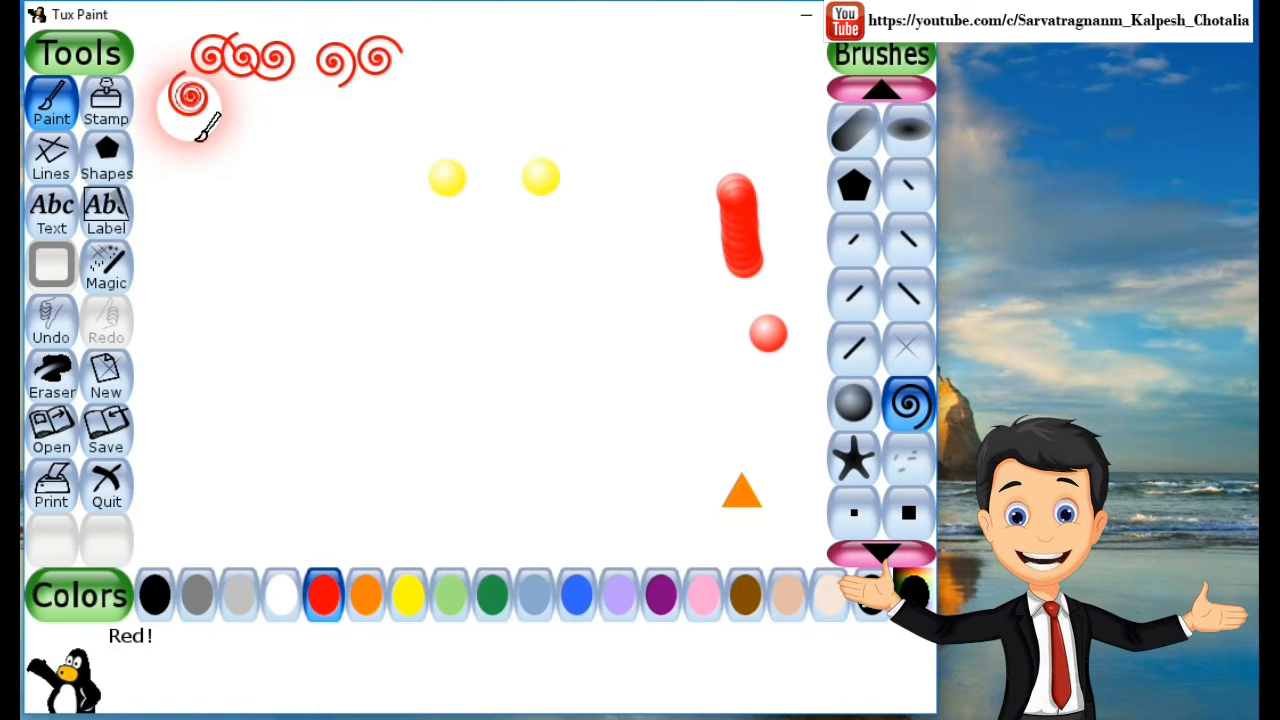
pyautogui.moveTo(200, 130); pyautogui.dragTo(192, 265)
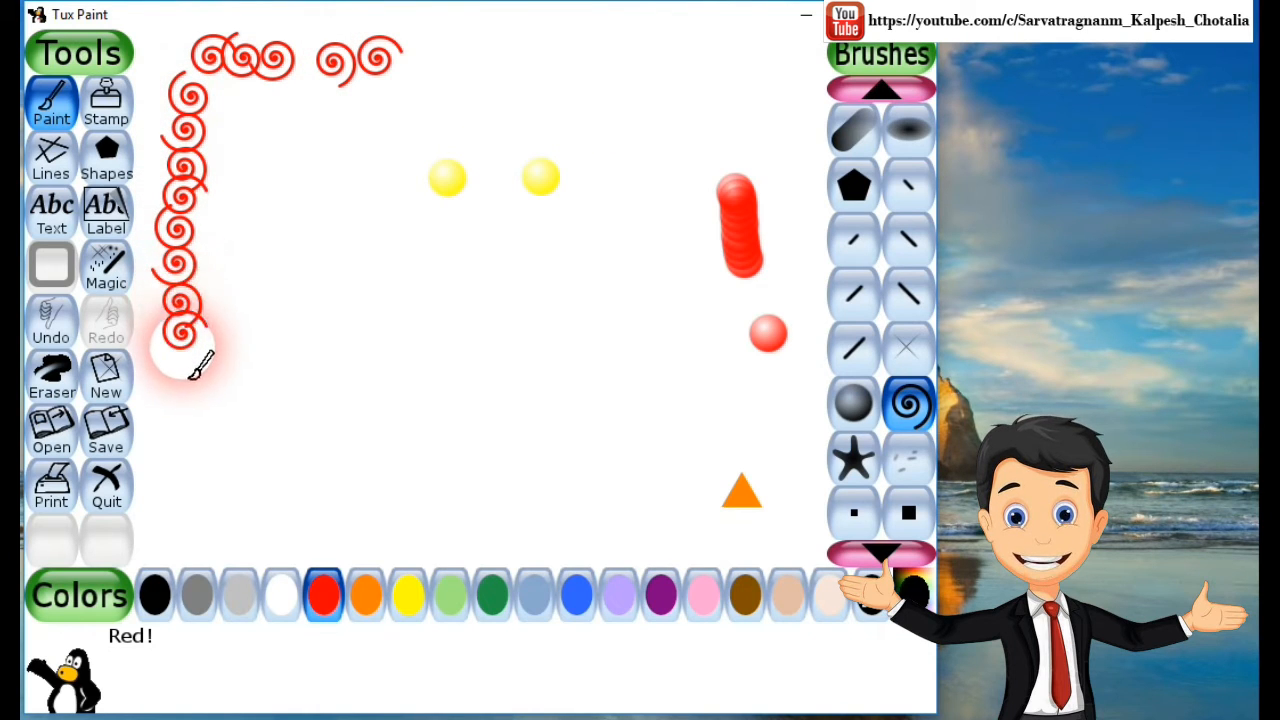
pyautogui.moveTo(200, 418)
pyautogui.mouseDown()
pyautogui.moveTo(187, 550)
pyautogui.moveTo(240, 556)
pyautogui.mouseUp()
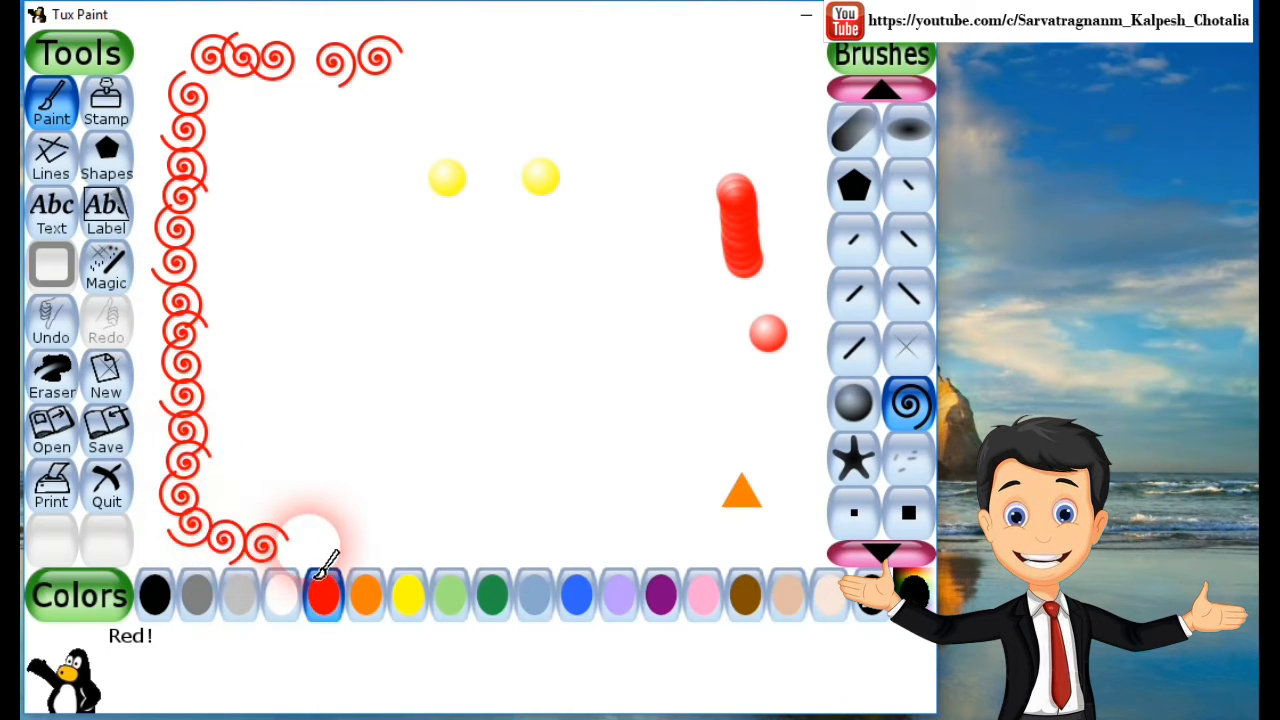
# Step: Place five dark green starfish across the middle of the canvas with the starfish brush
pyautogui.click(497, 596)
pyautogui.scroll(-3, 897, 378)
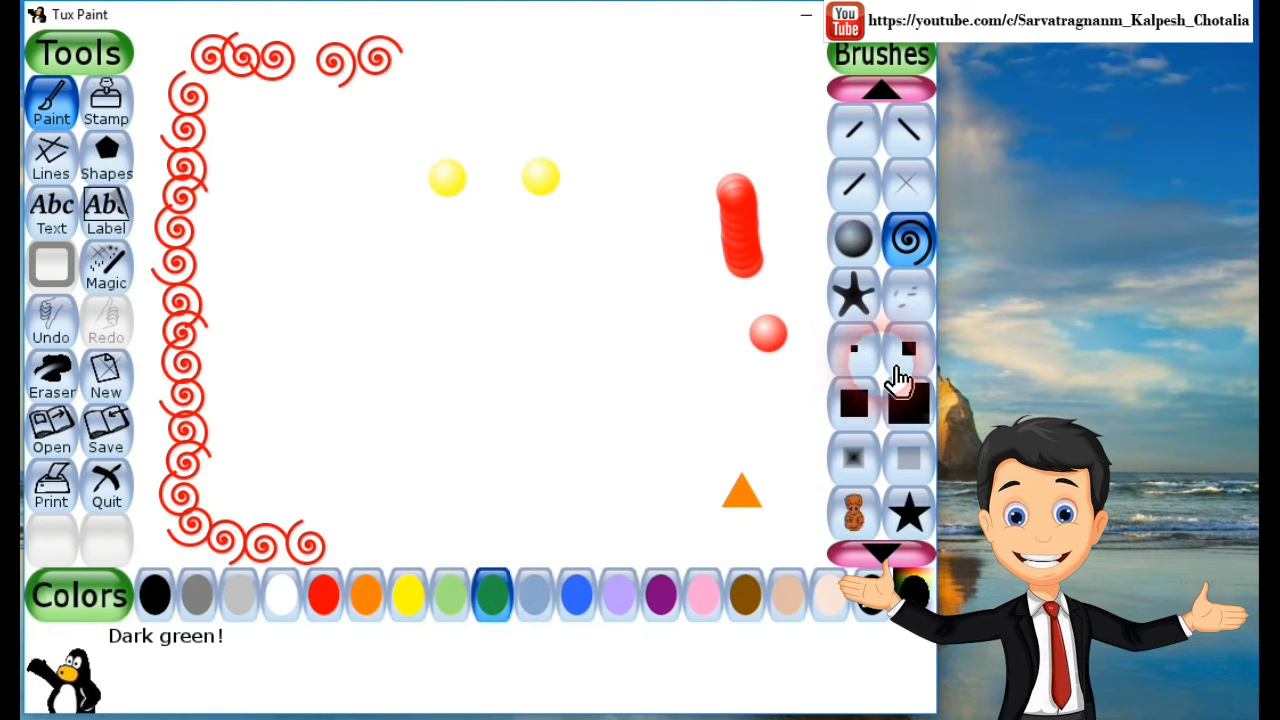
pyautogui.click(860, 300)
pyautogui.click(486, 300)
pyautogui.click(547, 332)
pyautogui.click(603, 387)
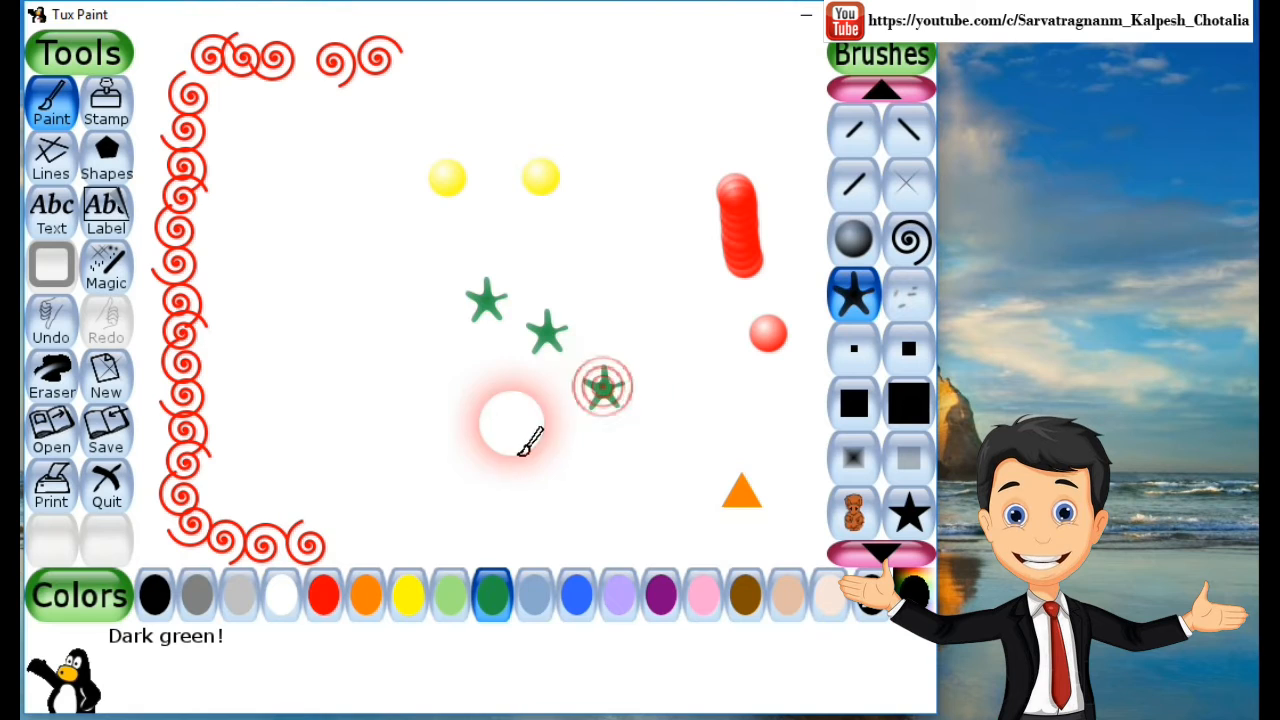
pyautogui.click(491, 420)
pyautogui.click(420, 420)
# Step: Scatter six dark green blurred squares around the spheres and starfish, and paint a short curved stroke with the same brush near the upper right
pyautogui.click(853, 455)
pyautogui.click(617, 295)
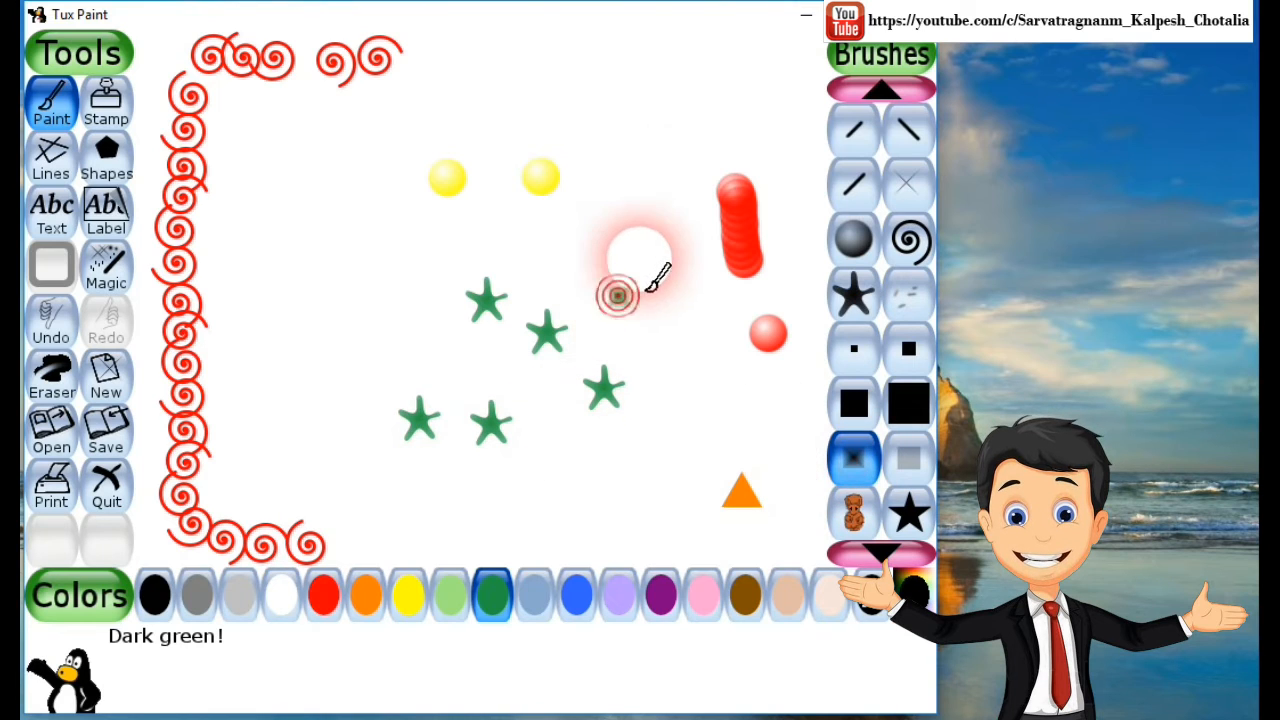
pyautogui.click(657, 185)
pyautogui.moveTo(665, 170)
pyautogui.mouseDown()
pyautogui.moveTo(655, 112)
pyautogui.moveTo(596, 110)
pyautogui.mouseUp()
pyautogui.click(530, 107)
pyautogui.click(420, 130)
pyautogui.click(347, 207)
pyautogui.click(373, 388)
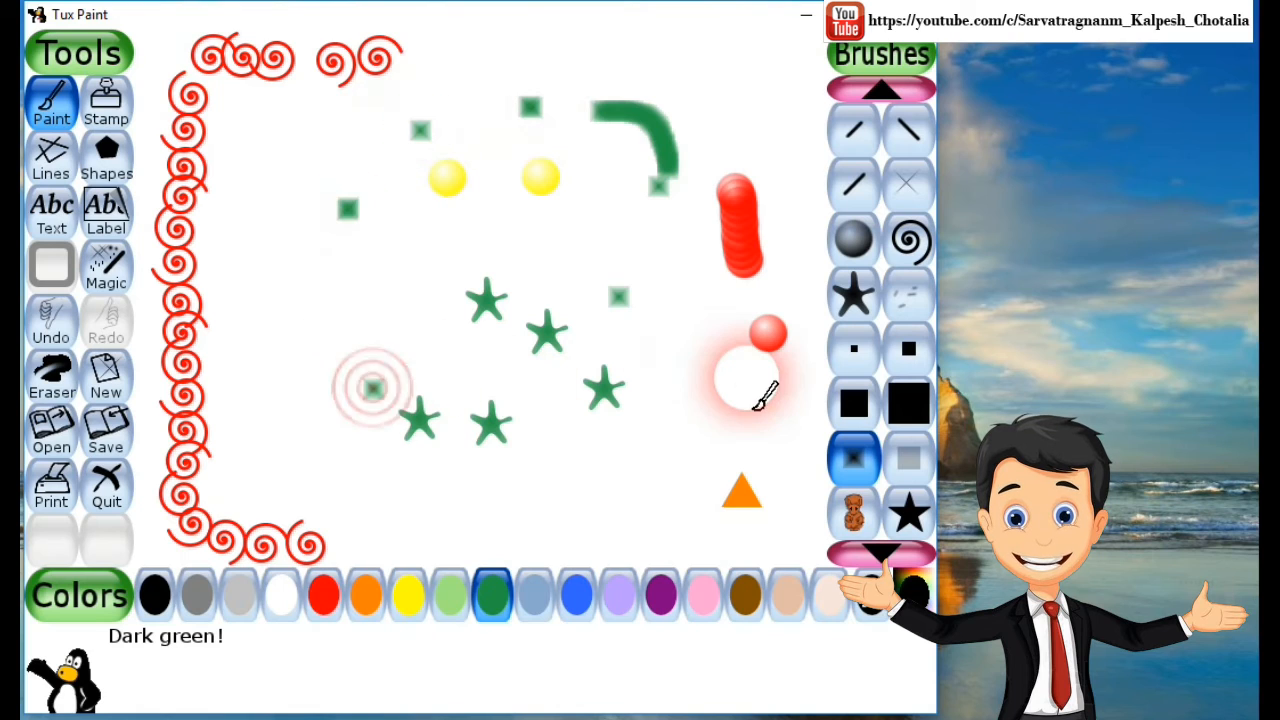
# Step: Place four dark green squirrels in a column beside the red spirals with the squirrel brush
pyautogui.scroll(-3, 760, 390)
pyautogui.click(853, 348)
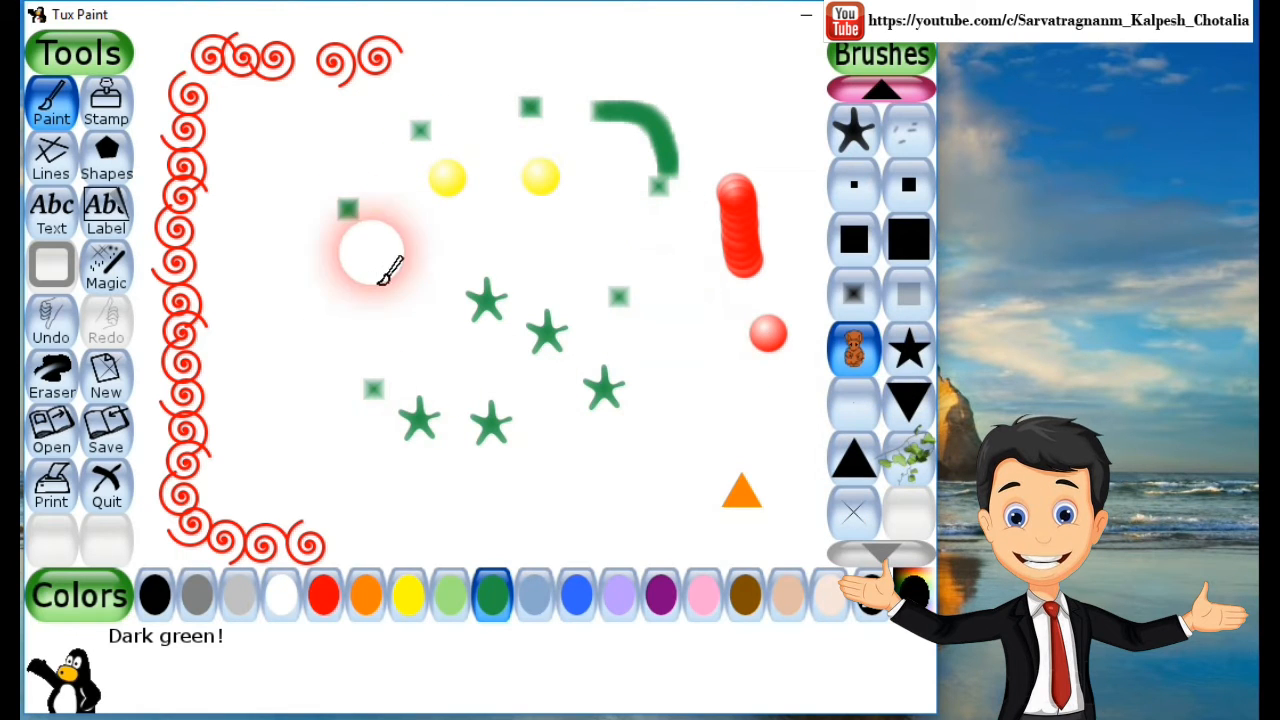
pyautogui.click(252, 143)
pyautogui.click(250, 185)
pyautogui.click(251, 262)
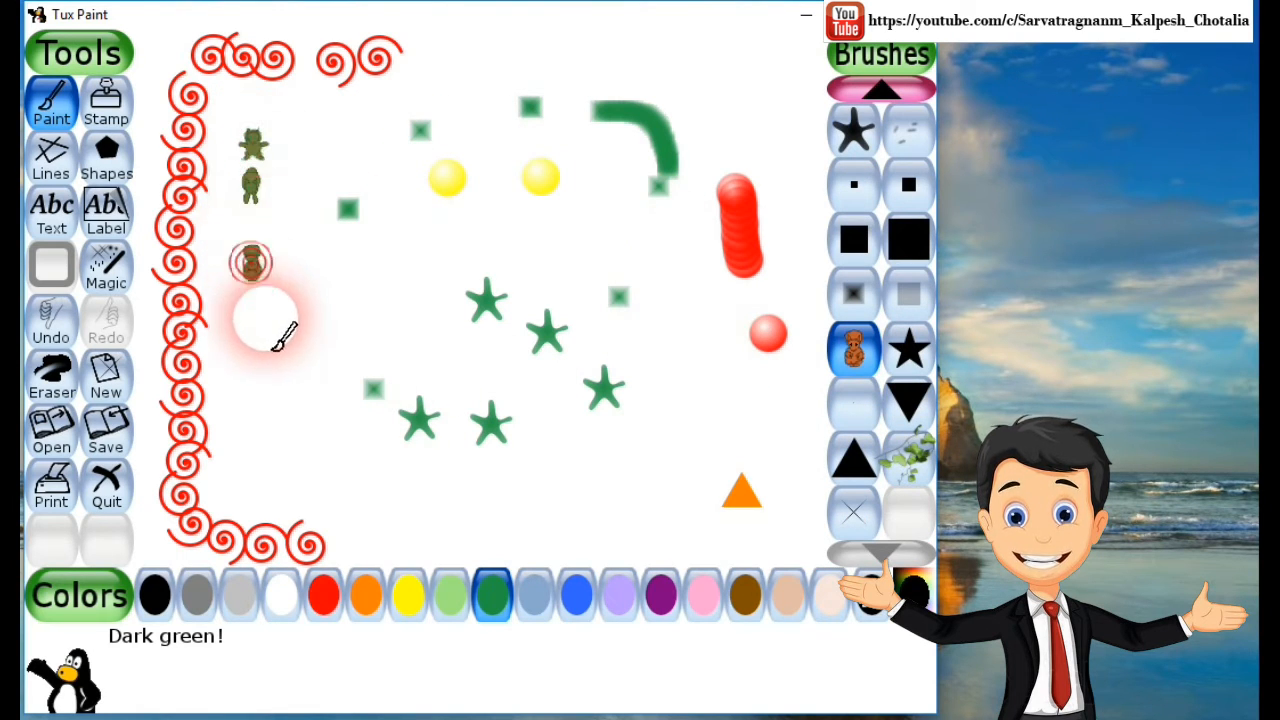
pyautogui.click(265, 318)
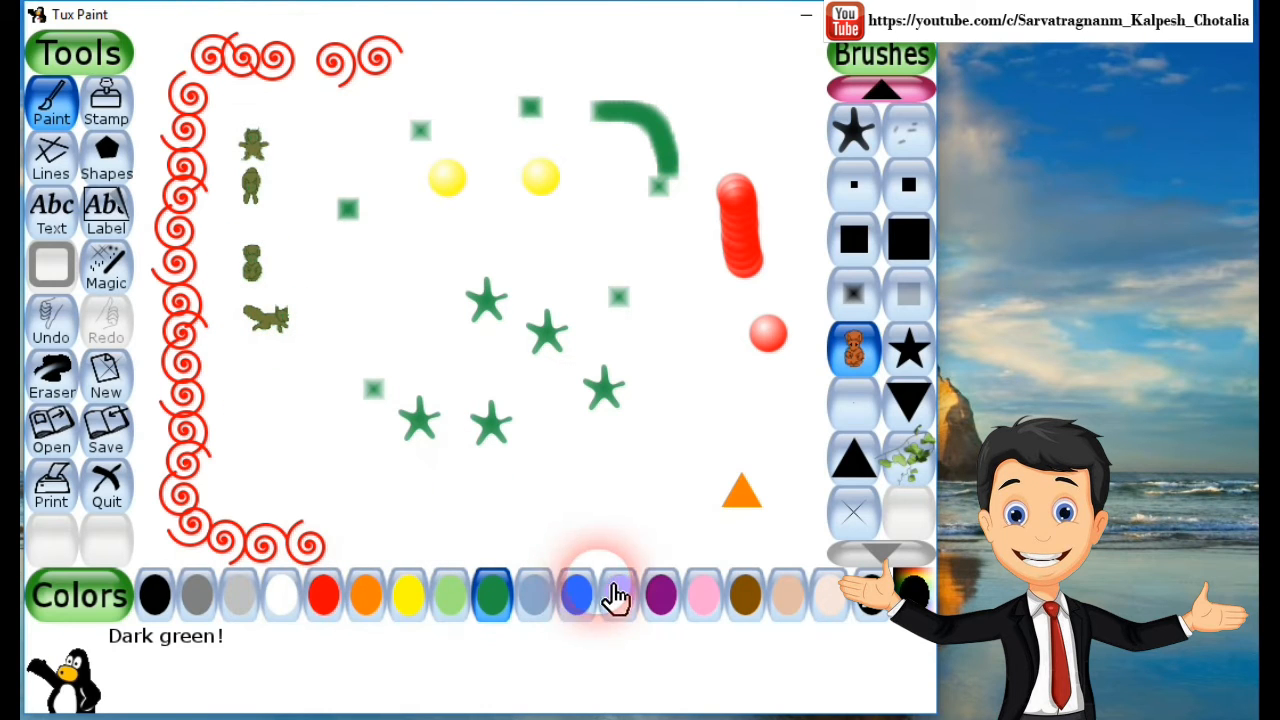
# Step: Place five blue squirrels in a rising row from the lower left toward the starfish
pyautogui.click(576, 596)
pyautogui.click(256, 381)
pyautogui.click(313, 350)
pyautogui.click(340, 320)
pyautogui.click(380, 287)
pyautogui.click(447, 284)
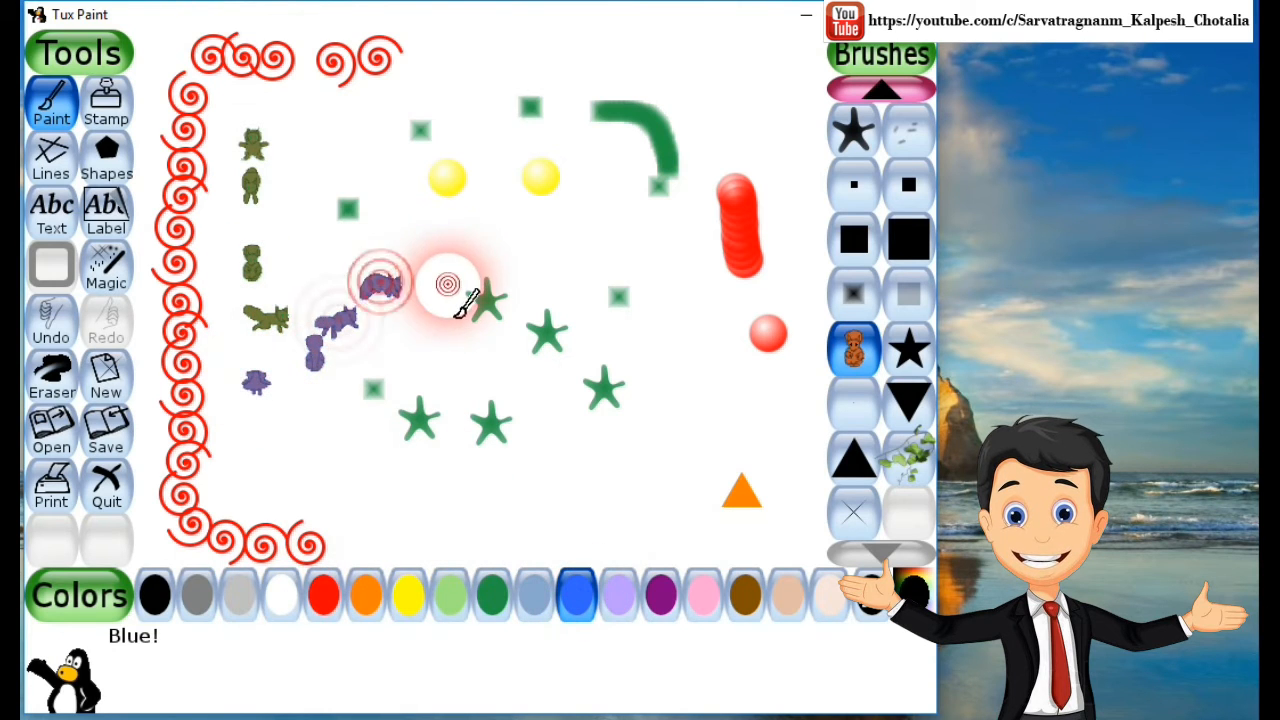
# Step: Place two blue downward-pointing triangles left of the red spheres and undo the recent marks back to four starfish
pyautogui.click(910, 400)
pyautogui.click(697, 357)
pyautogui.click(683, 260)
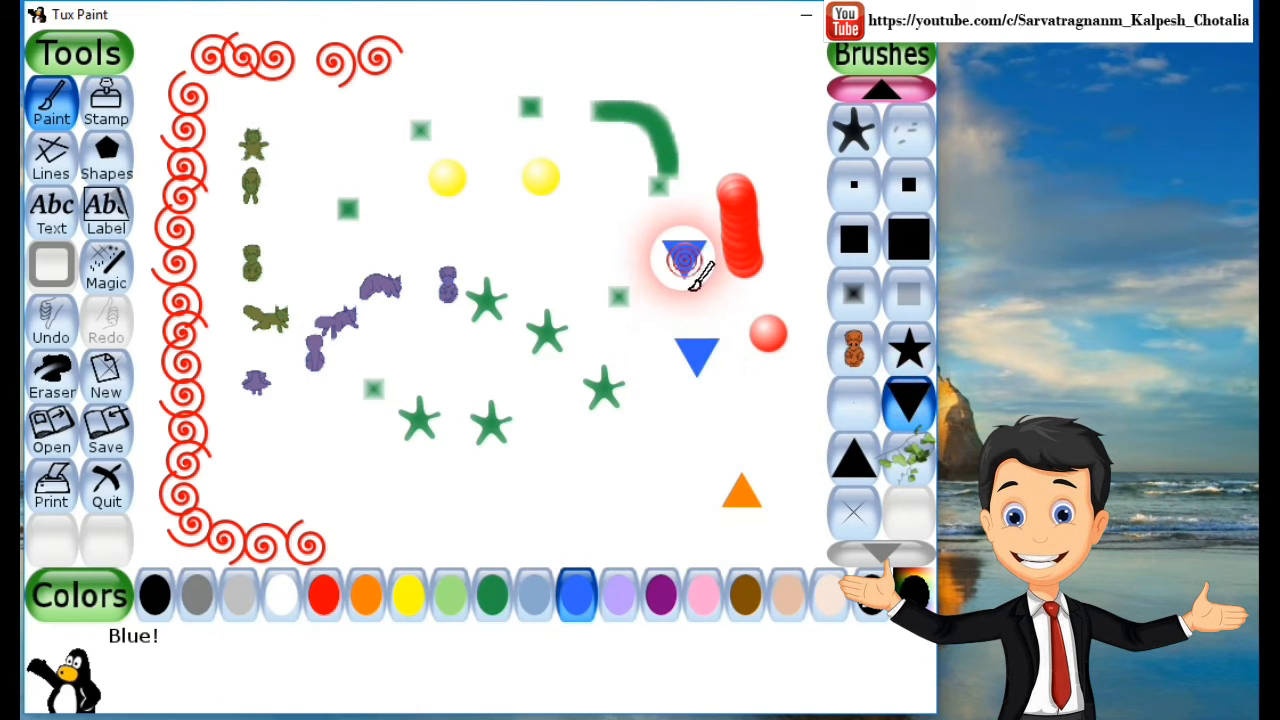
pyautogui.click(74, 324)
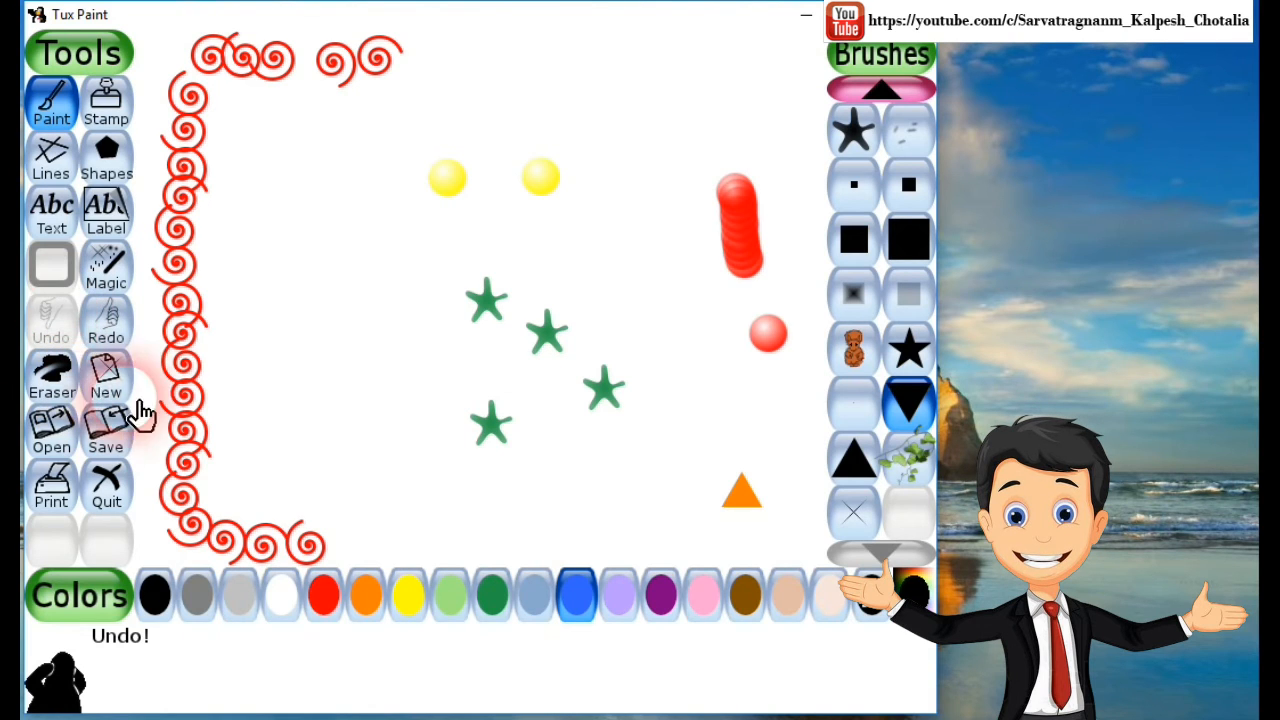
# Step: Start a new drawing with a white background without saving the current picture
pyautogui.click(106, 378)
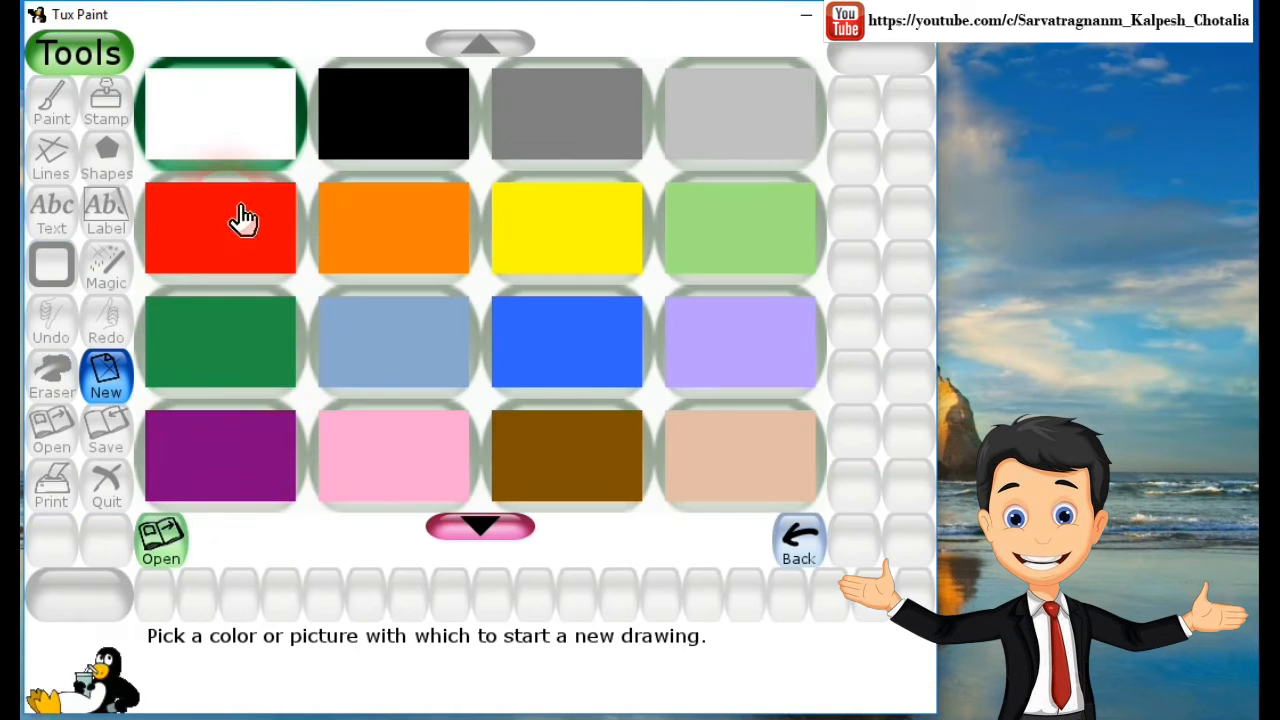
pyautogui.click(240, 132)
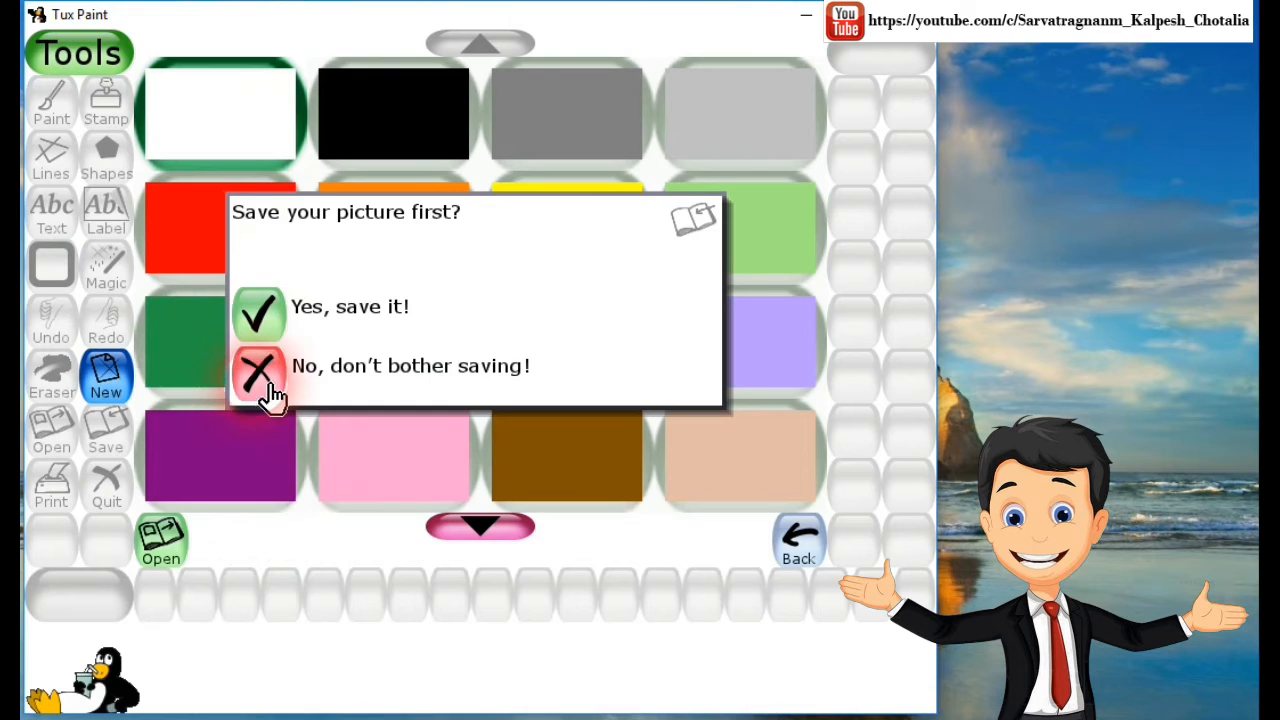
pyautogui.click(270, 393)
# Step: Paint a red vine border down the canvas's left edge and across its top edge with the vine brush
pyautogui.click(921, 470)
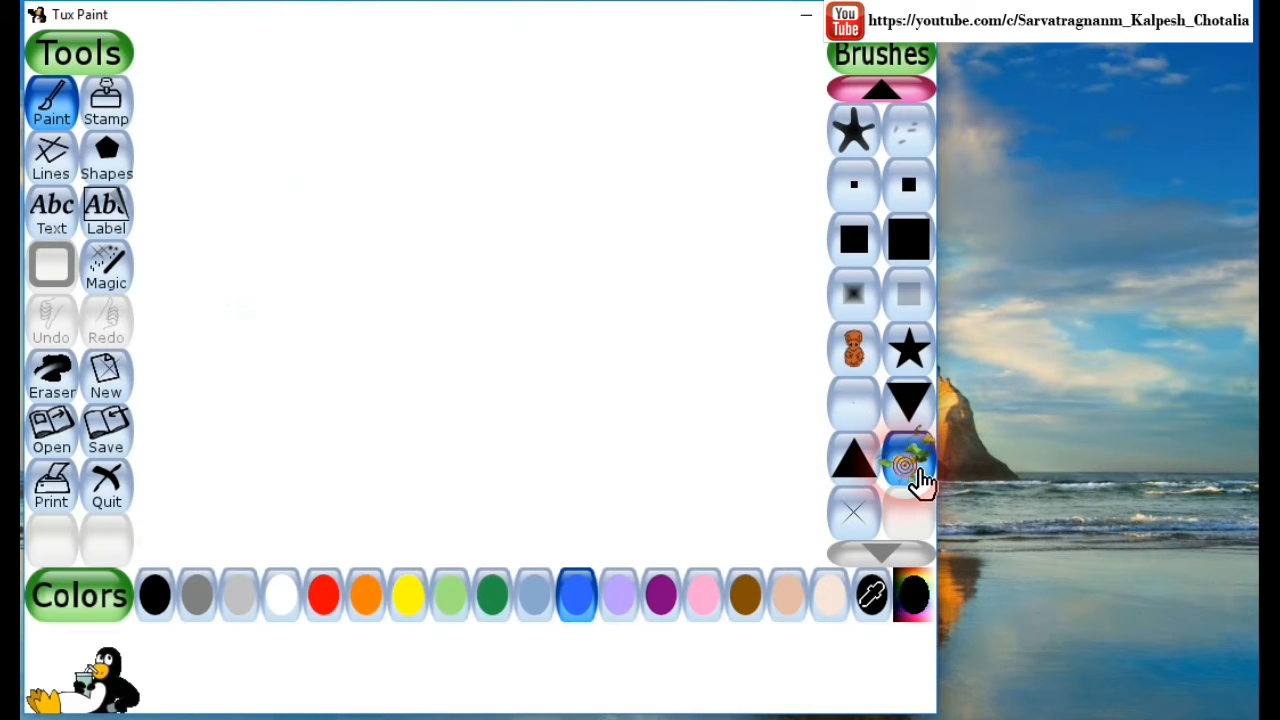
pyautogui.click(330, 592)
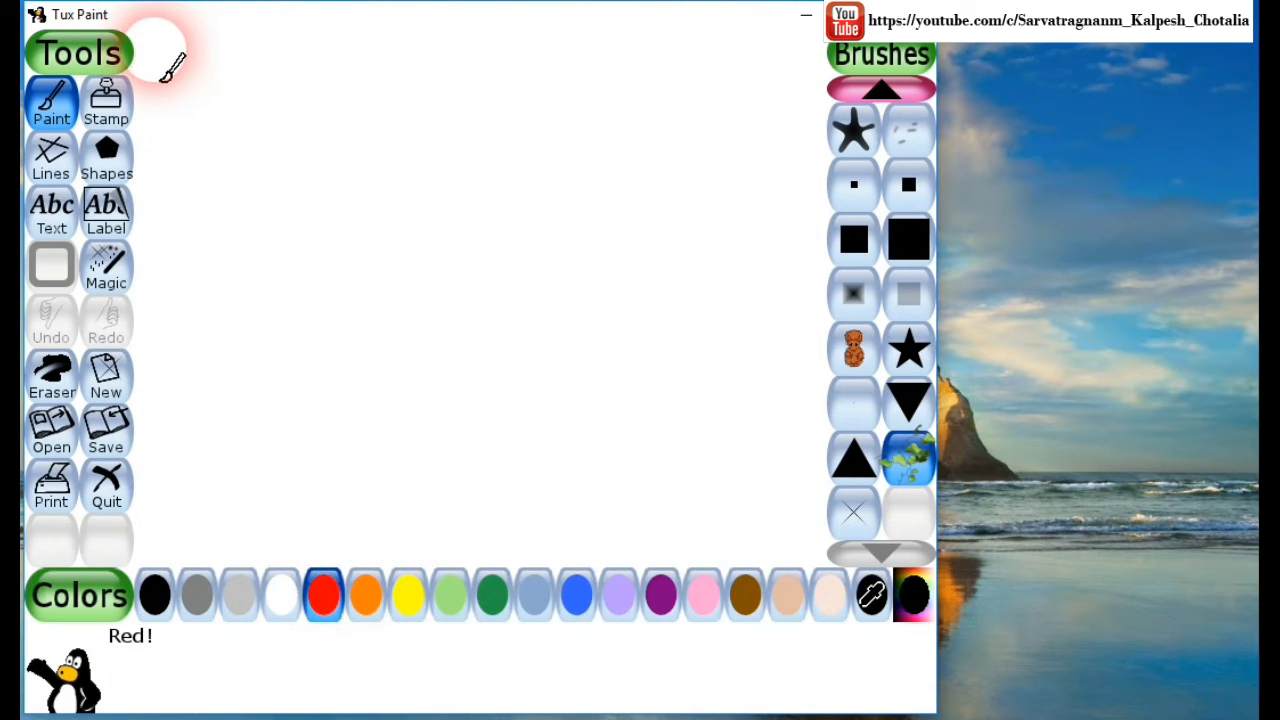
pyautogui.moveTo(167, 107); pyautogui.dragTo(175, 370)
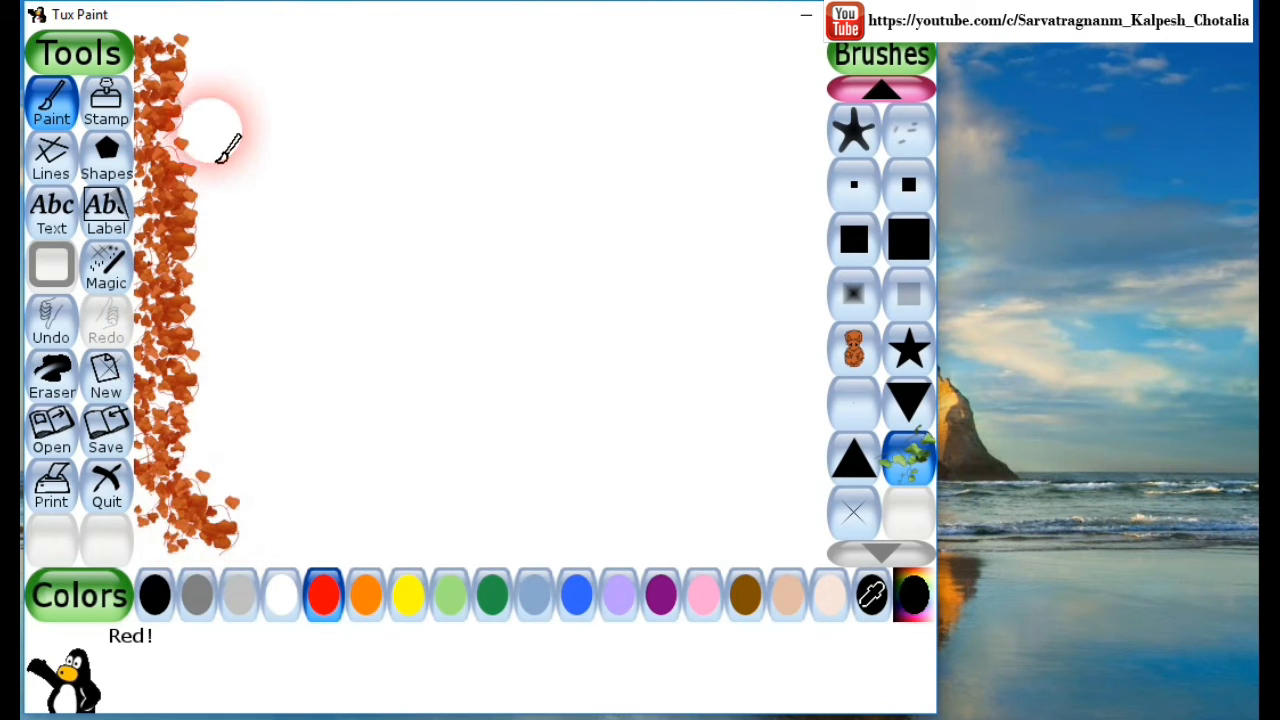
pyautogui.moveTo(197, 55); pyautogui.dragTo(785, 62)
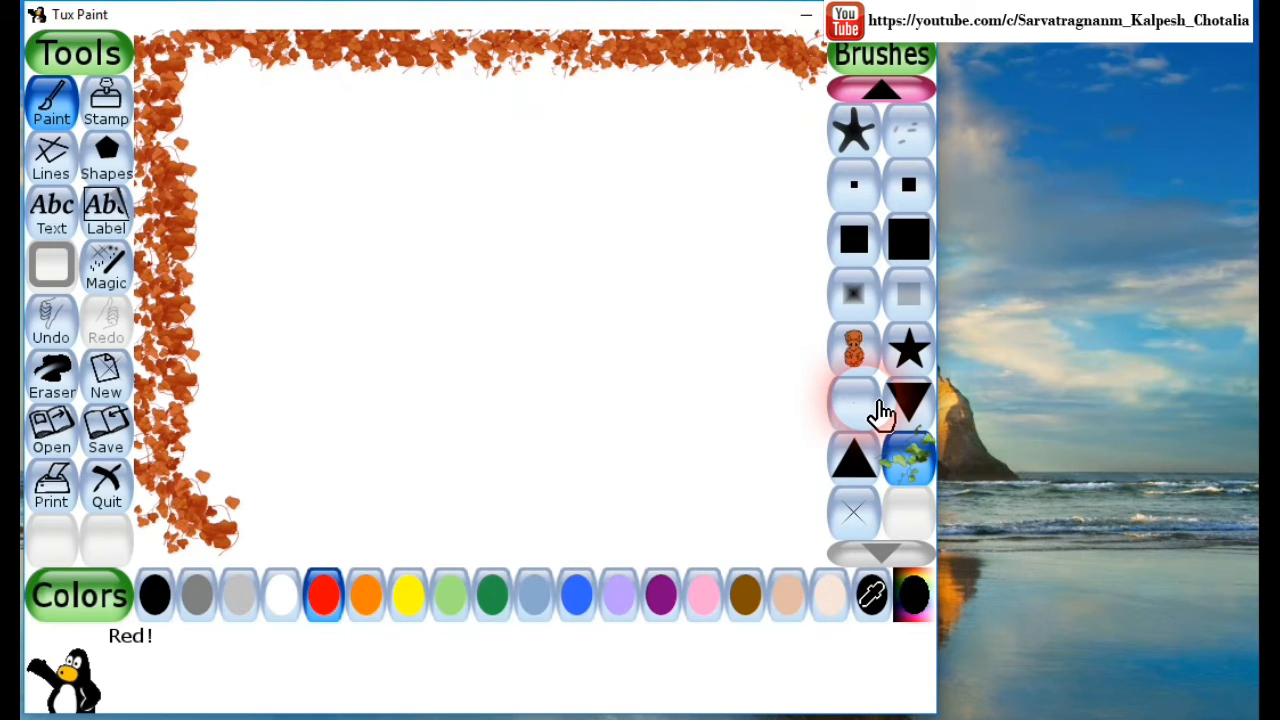
# Step: Paint a dark green vine row across the canvas just below the red top border
pyautogui.click(510, 600)
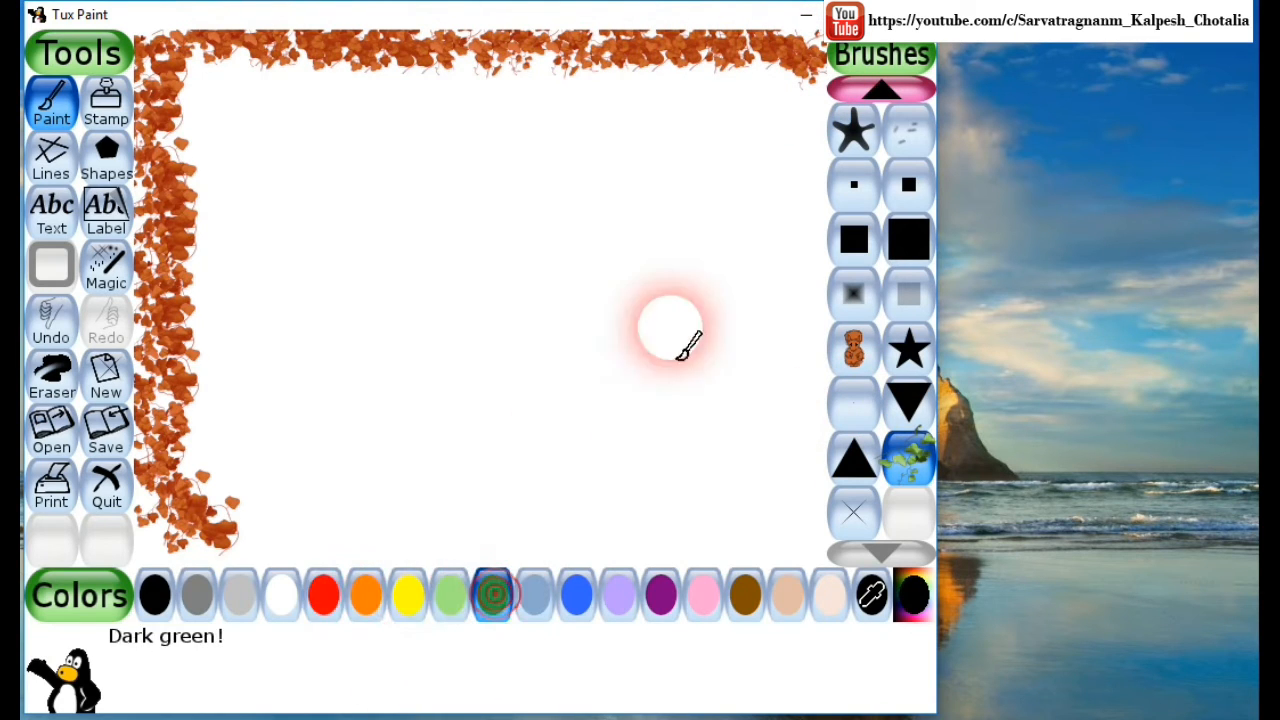
pyautogui.moveTo(824, 114); pyautogui.dragTo(734, 110)
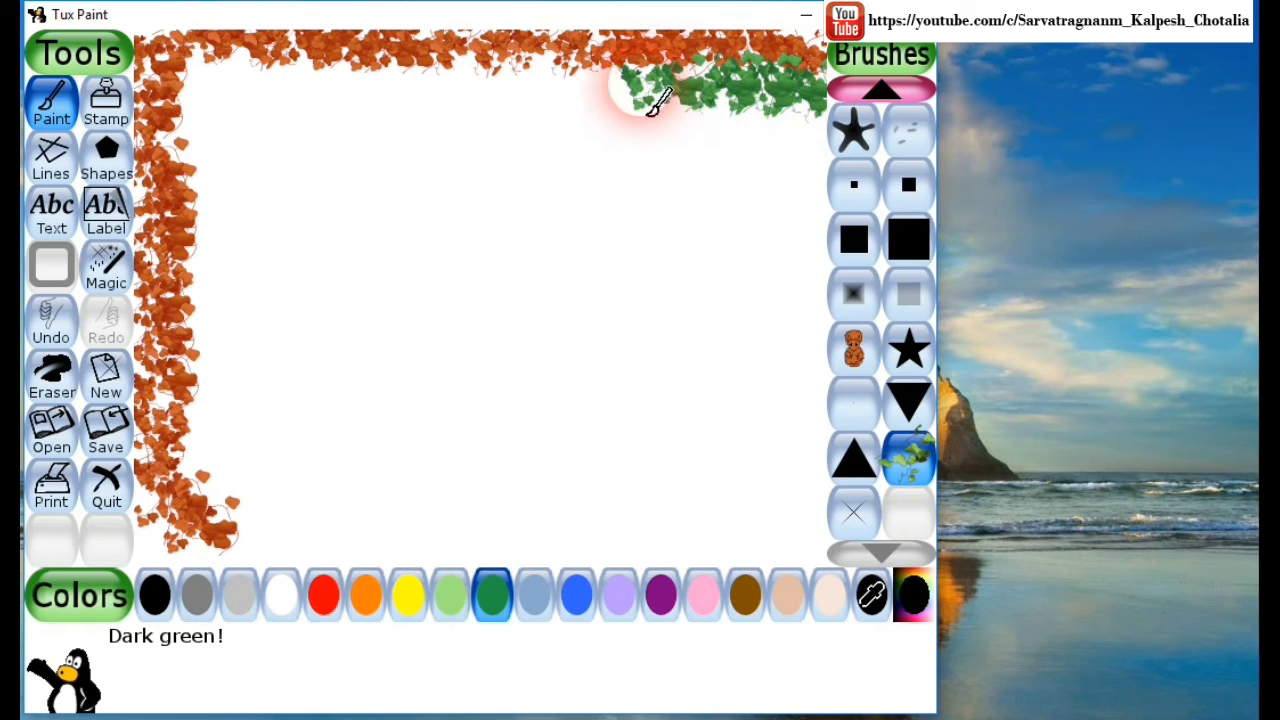
pyautogui.moveTo(548, 110); pyautogui.dragTo(333, 116)
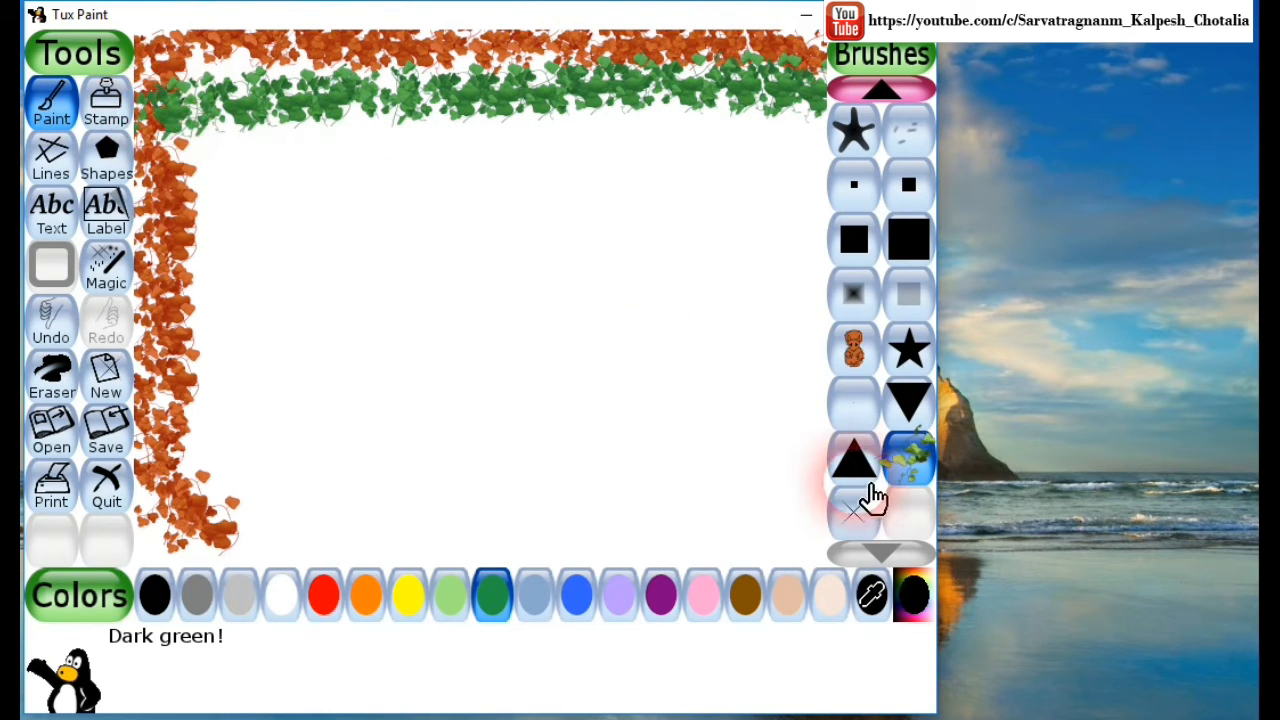
# Step: Place three small dark green crosses below the green vine's left end with the thin cross brush
pyautogui.click(868, 522)
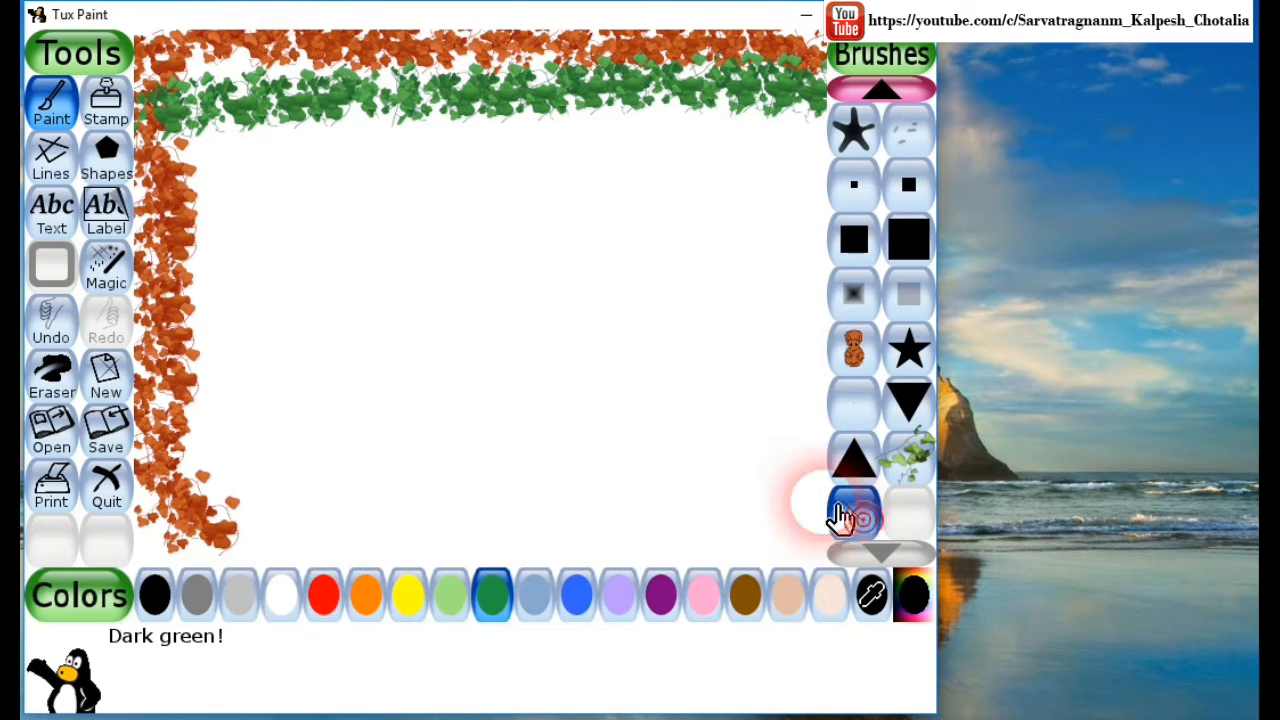
pyautogui.click(255, 170)
pyautogui.click(285, 186)
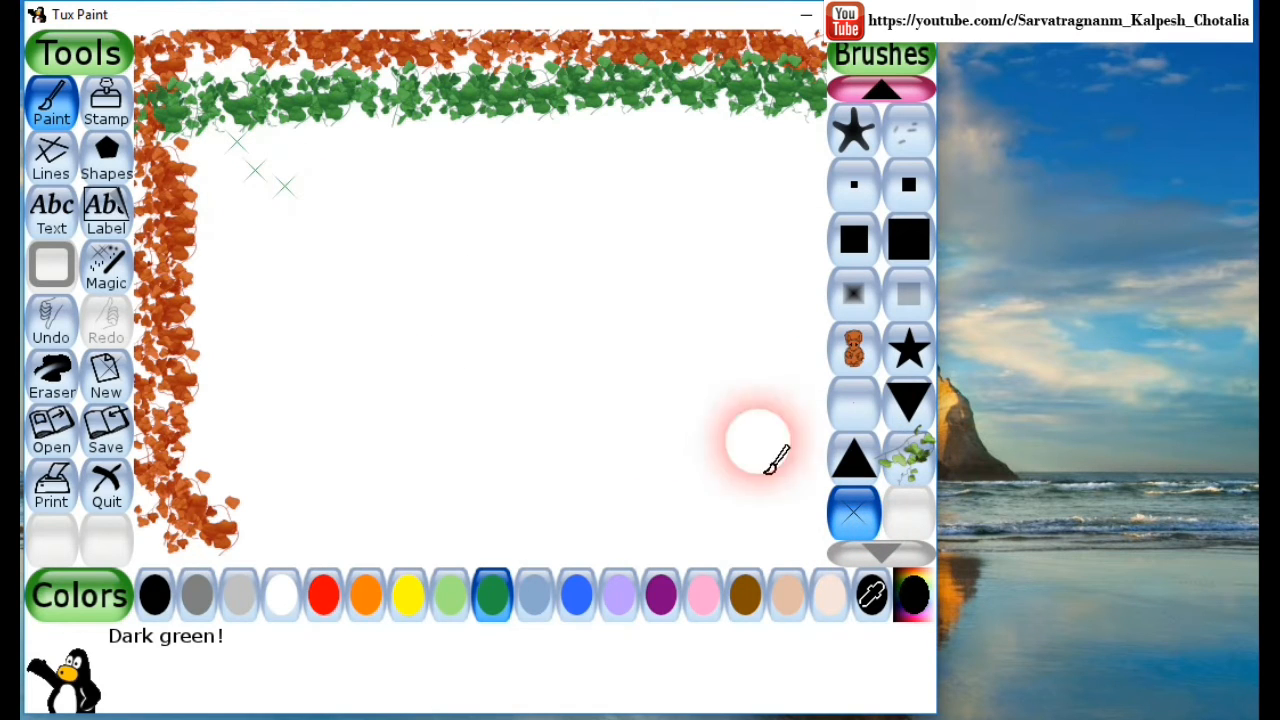
# Step: Paint a short blue curved stroke of crosses at the upper left and scatter single blue crosses across the canvas below the green vine
pyautogui.click(576, 602)
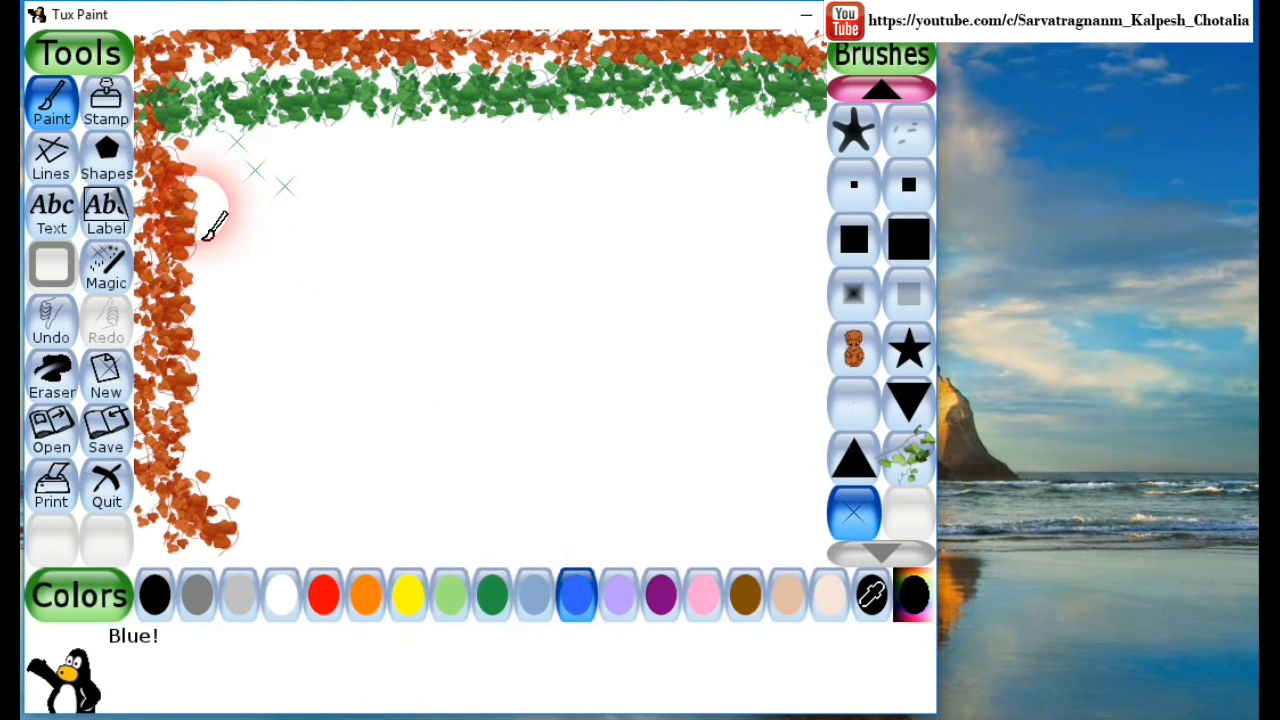
pyautogui.moveTo(213, 221)
pyautogui.mouseDown()
pyautogui.moveTo(255, 165)
pyautogui.moveTo(290, 152)
pyautogui.mouseUp()
pyautogui.click(365, 172)
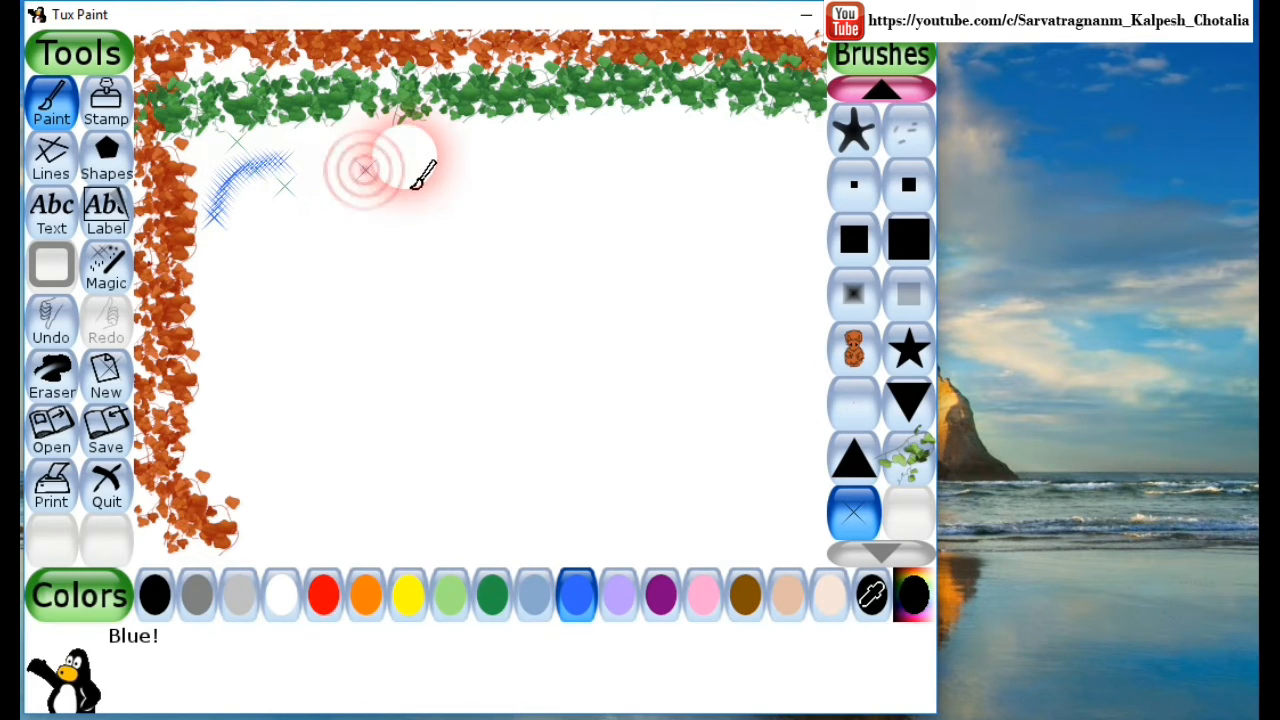
pyautogui.click(413, 153)
pyautogui.click(651, 203)
pyautogui.click(766, 146)
pyautogui.click(789, 216)
pyautogui.click(813, 205)
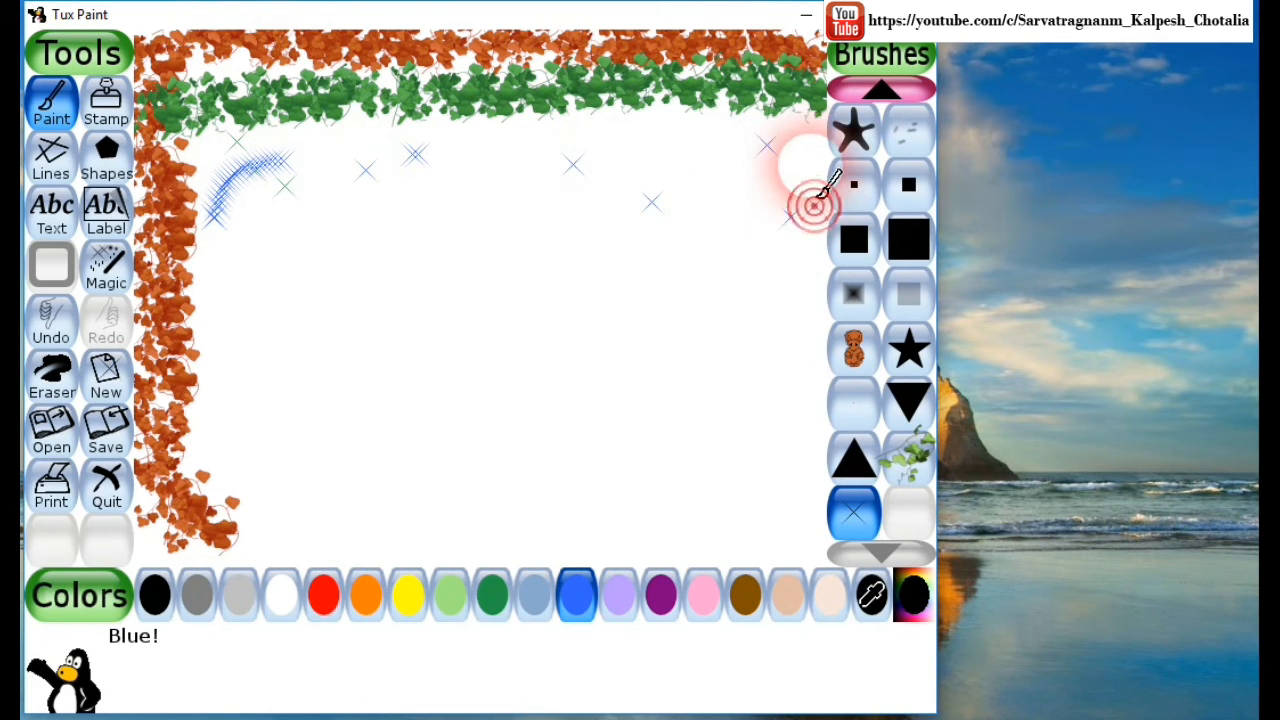
pyautogui.click(762, 180)
pyautogui.click(723, 150)
pyautogui.click(681, 150)
pyautogui.click(622, 135)
pyautogui.click(592, 184)
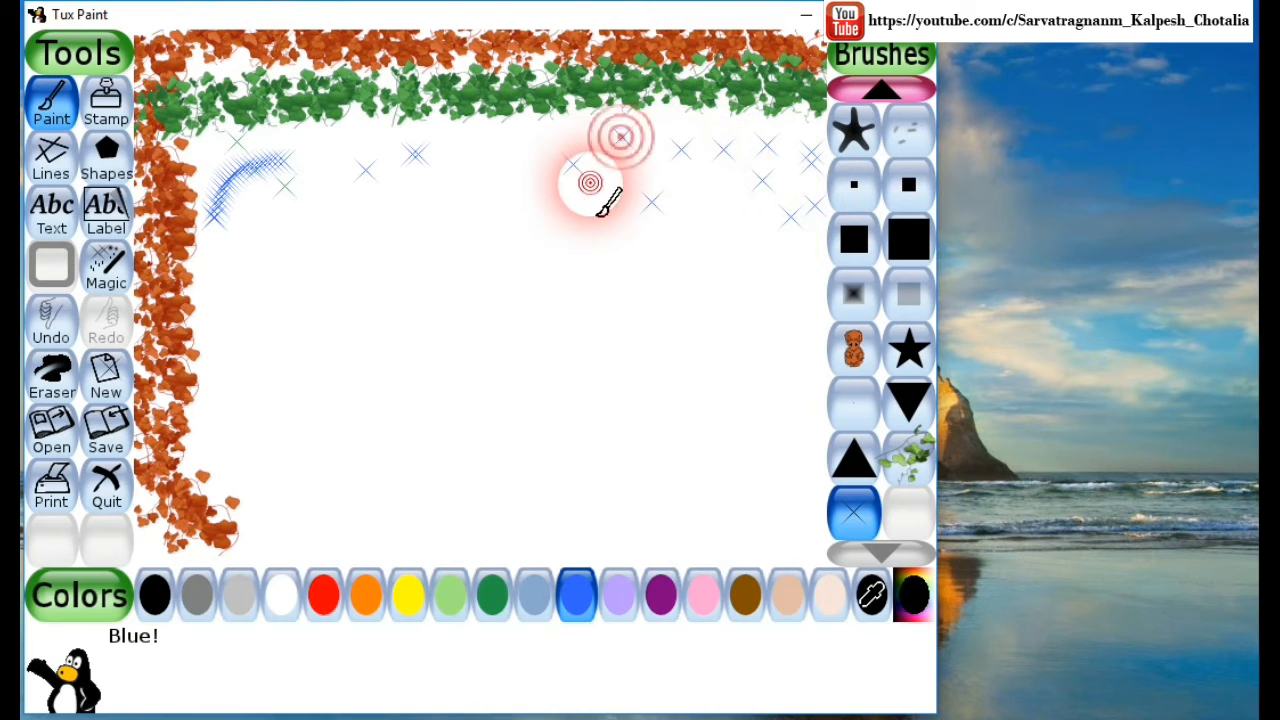
pyautogui.click(538, 188)
pyautogui.click(490, 148)
pyautogui.click(479, 189)
pyautogui.click(440, 183)
pyautogui.click(380, 193)
pyautogui.click(350, 152)
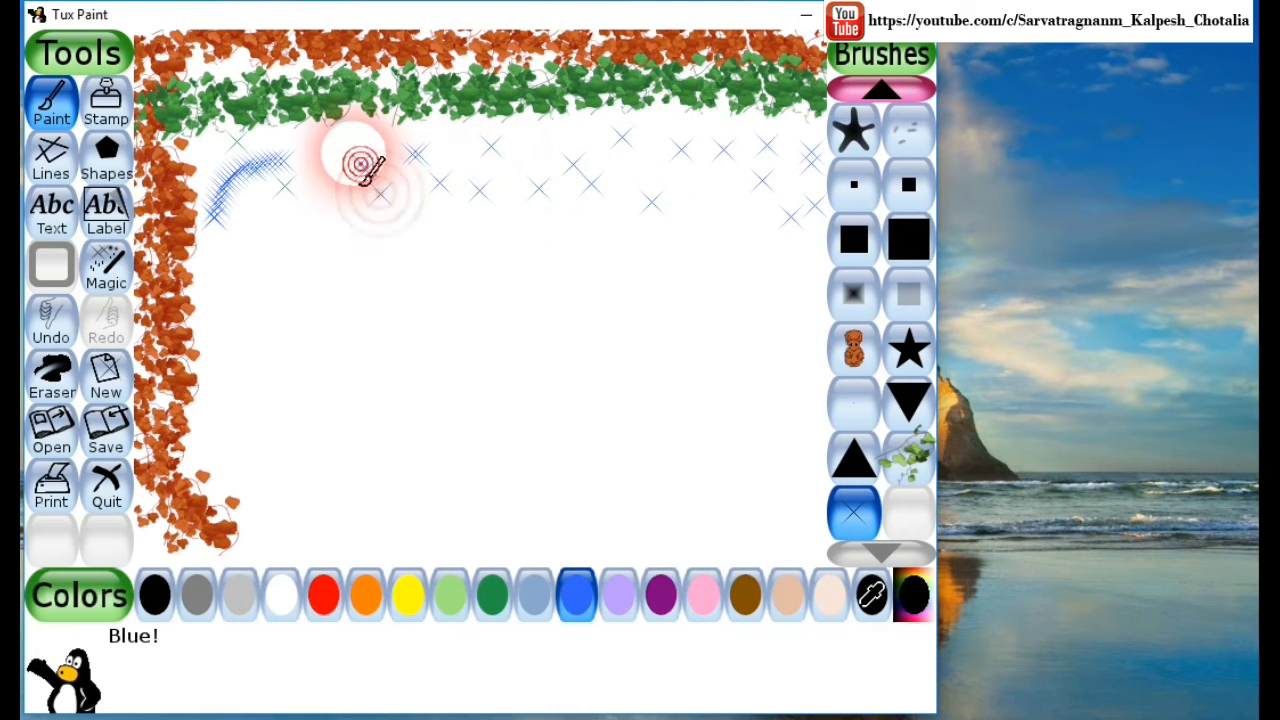
# Step: Add yellow crosses and short yellow cross strokes in a row below the blue crosses
pyautogui.click(409, 597)
pyautogui.click(322, 272)
pyautogui.click(338, 150)
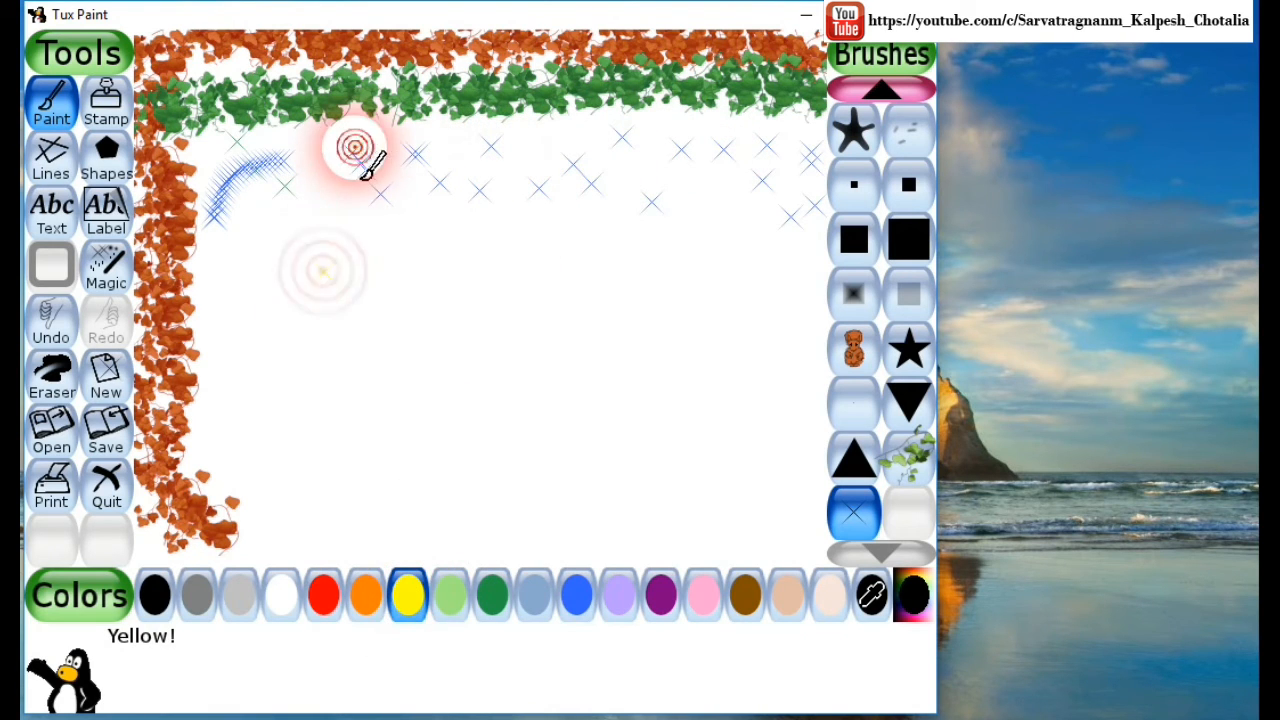
pyautogui.click(340, 183)
pyautogui.moveTo(341, 184); pyautogui.dragTo(349, 204)
pyautogui.click(397, 208)
pyautogui.moveTo(432, 214); pyautogui.dragTo(458, 215)
pyautogui.moveTo(522, 229); pyautogui.dragTo(566, 229)
pyautogui.moveTo(666, 230); pyautogui.dragTo(677, 228)
pyautogui.click(732, 232)
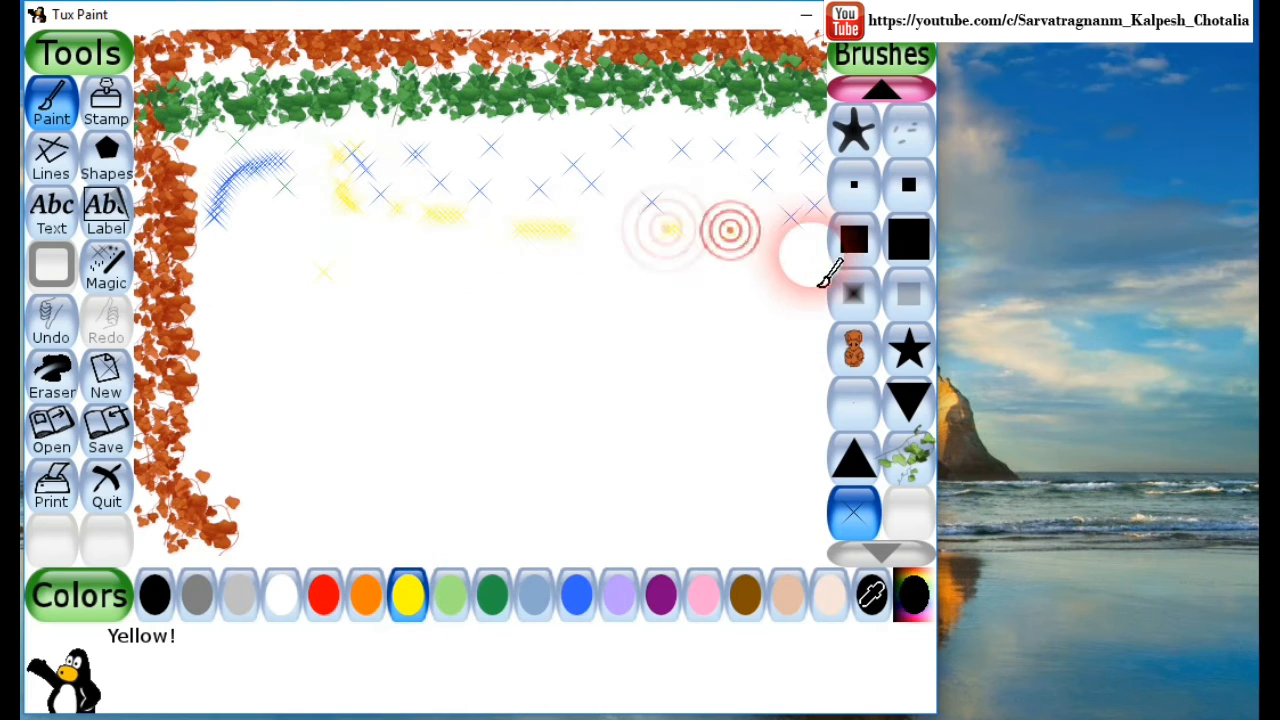
# Step: Place four orange splats with the paint splatter brush, three rising diagonally left of centre and one just right of centre on the canvas
pyautogui.scroll(6, 930, 420)
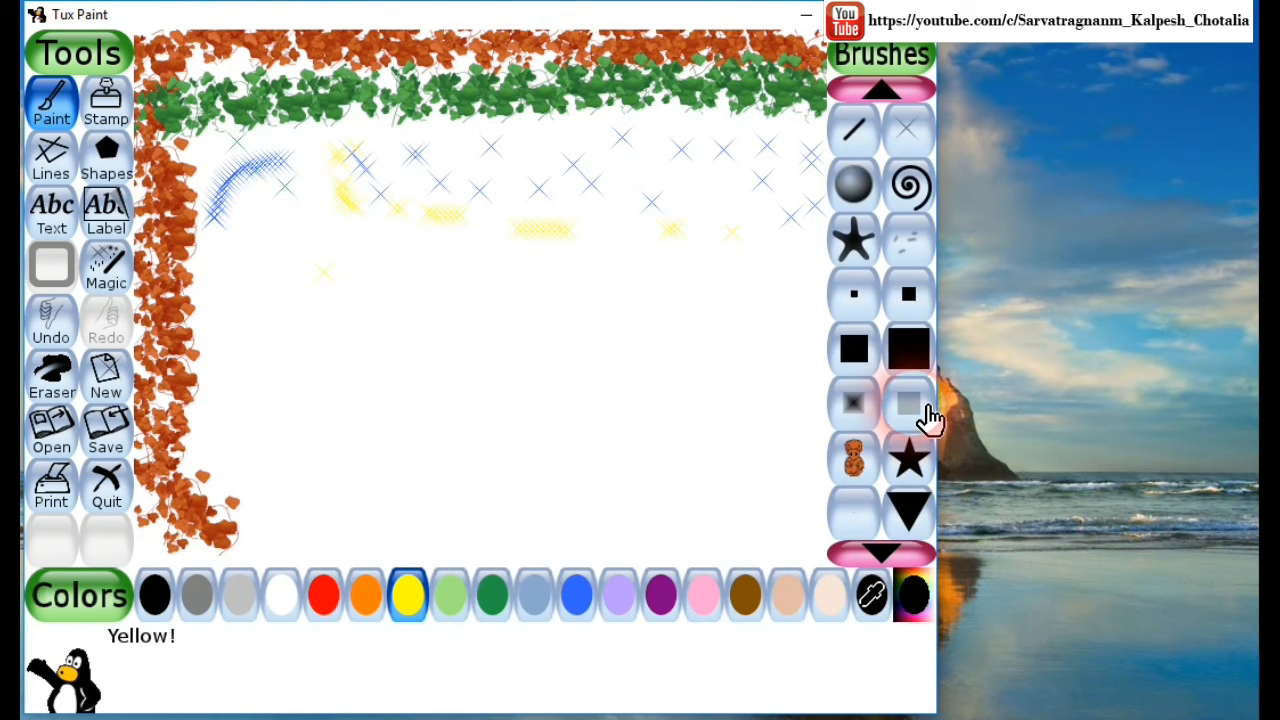
pyautogui.scroll(2, 925, 420)
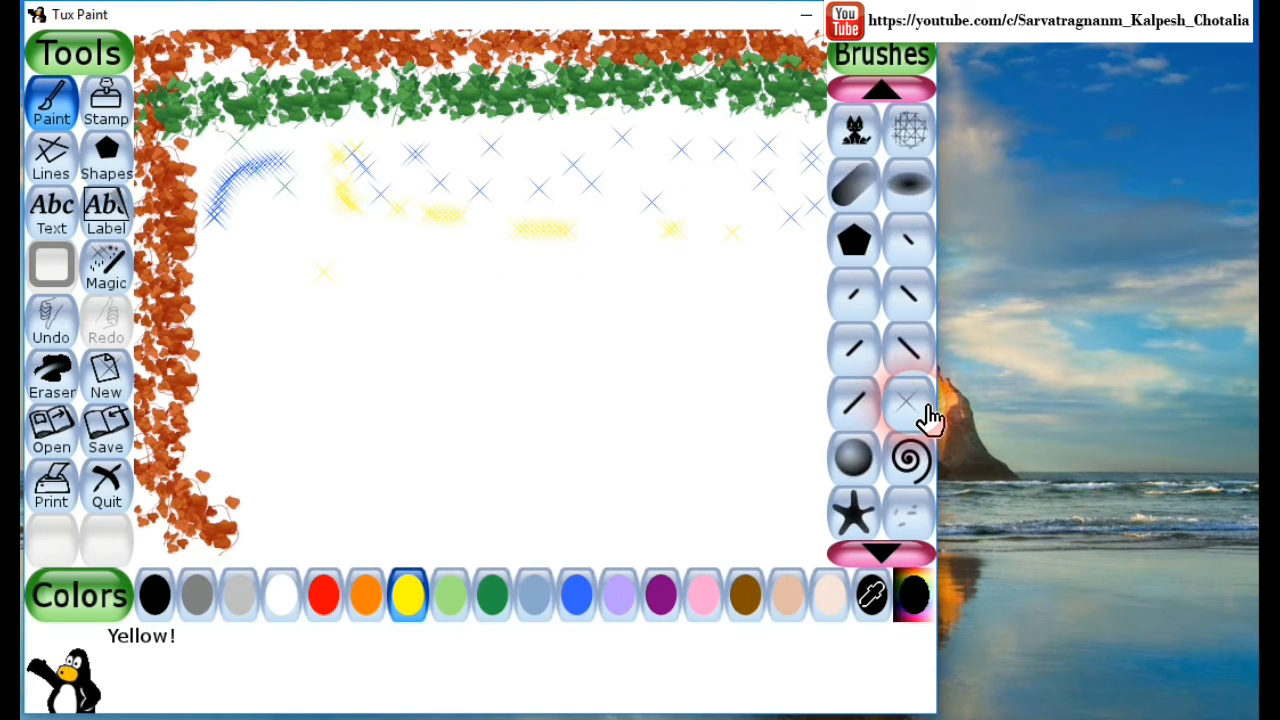
pyautogui.scroll(1, 900, 230)
pyautogui.click(920, 192)
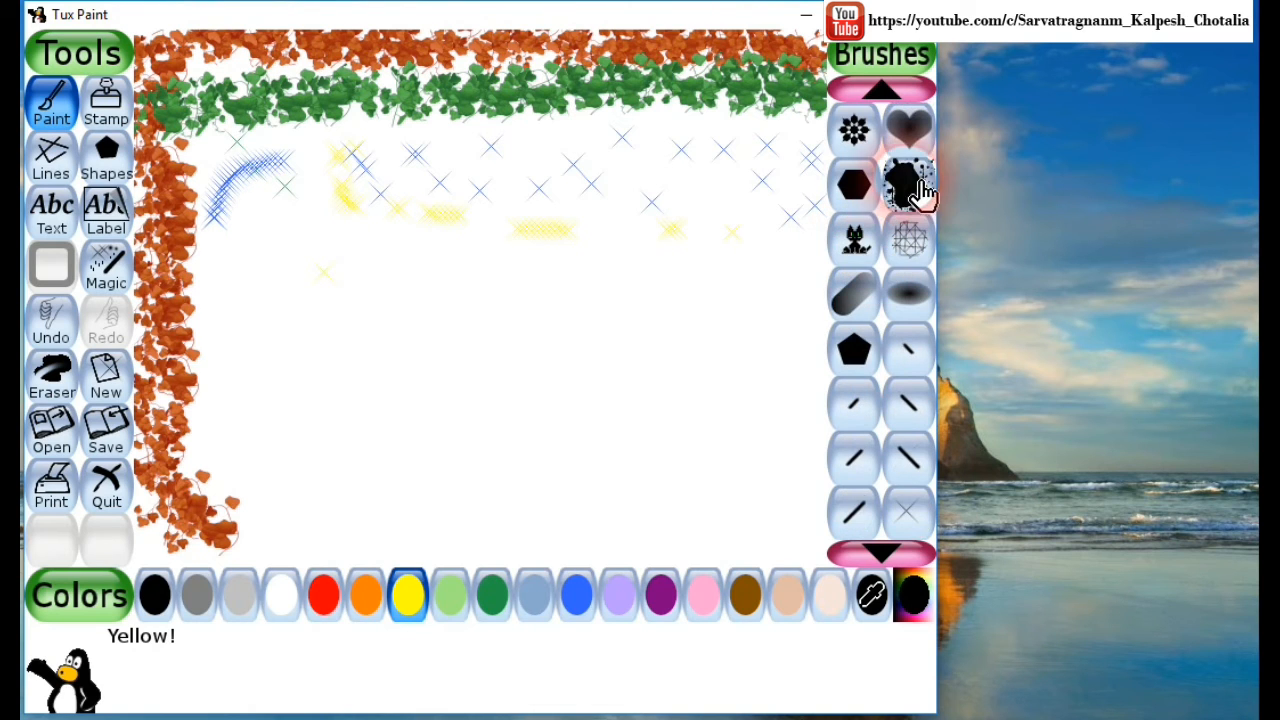
pyautogui.click(366, 596)
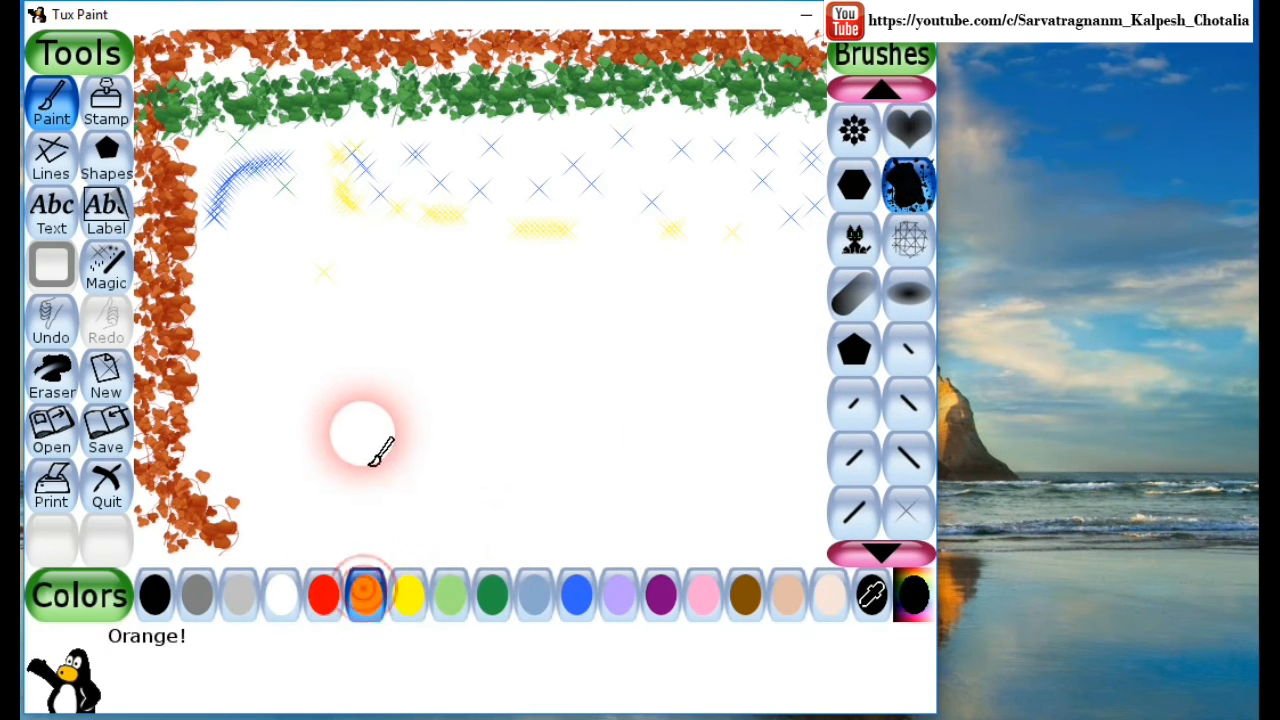
pyautogui.click(362, 430)
pyautogui.click(388, 382)
pyautogui.click(443, 352)
pyautogui.click(593, 414)
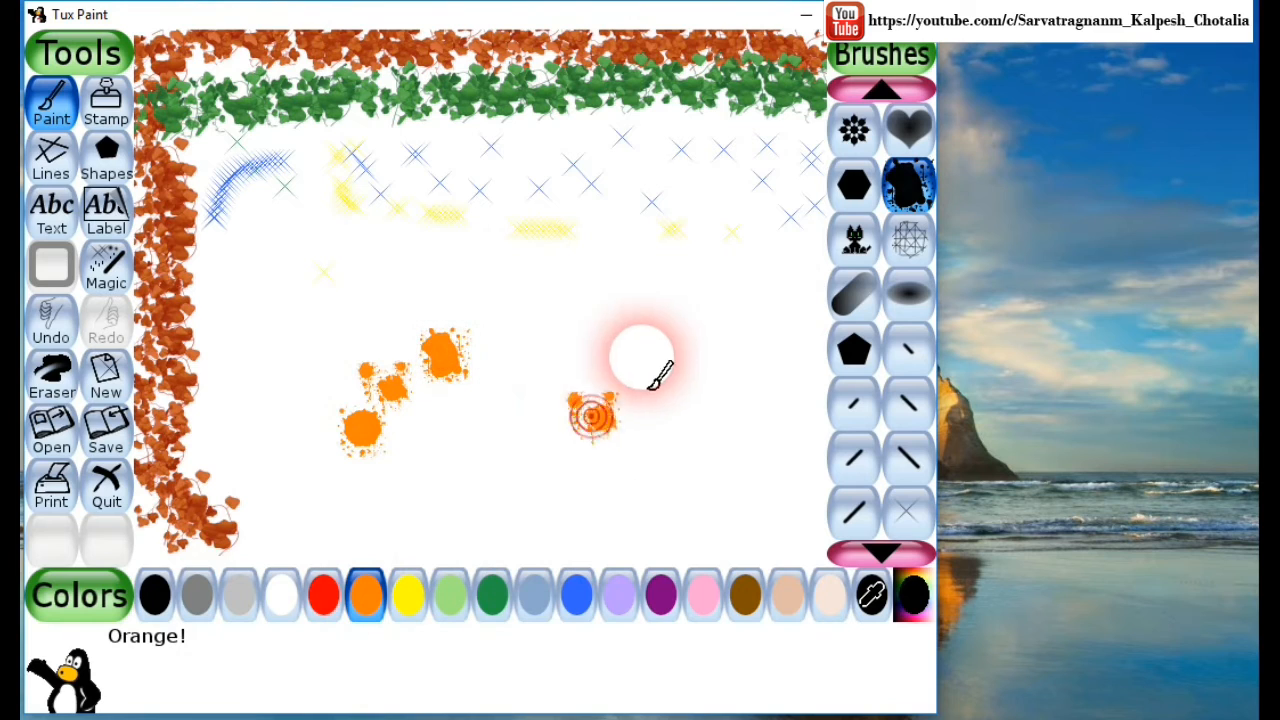
# Step: Add three orange splats right of centre and paint a thick curved orange splatter stroke near the canvas's right edge
pyautogui.click(666, 334)
pyautogui.click(686, 380)
pyautogui.click(720, 445)
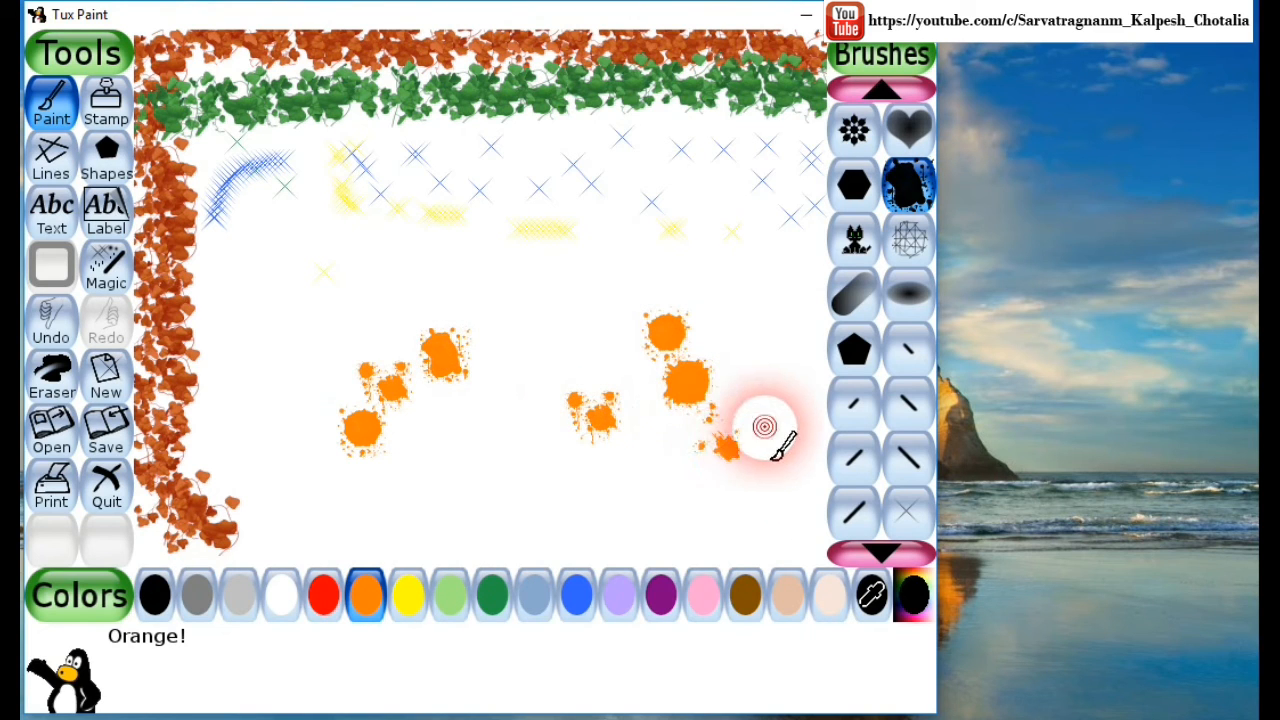
pyautogui.moveTo(768, 430)
pyautogui.mouseDown()
pyautogui.moveTo(778, 310)
pyautogui.moveTo(755, 268)
pyautogui.moveTo(691, 263)
pyautogui.mouseUp()
# Step: Scatter more single orange splats over the empty middle, left and lower areas of the canvas
pyautogui.click(588, 302)
pyautogui.click(502, 433)
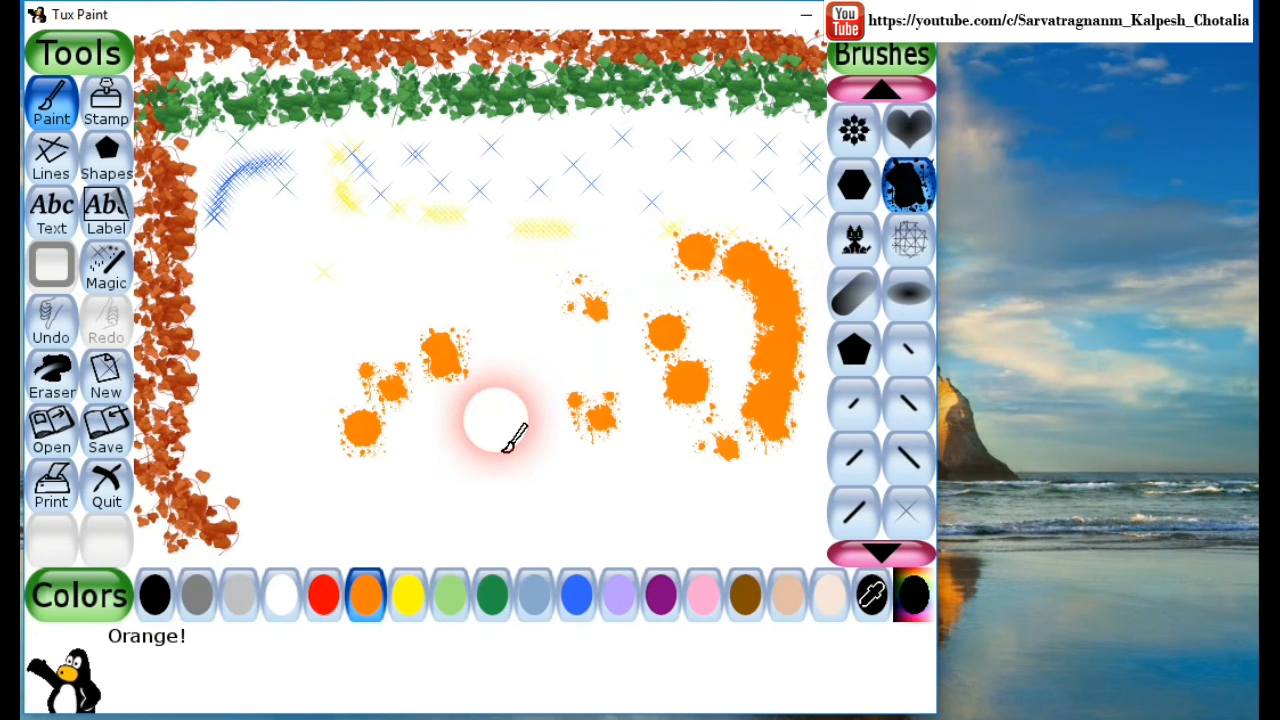
pyautogui.click(433, 492)
pyautogui.click(435, 490)
pyautogui.click(380, 497)
pyautogui.click(320, 430)
pyautogui.click(285, 350)
pyautogui.click(272, 282)
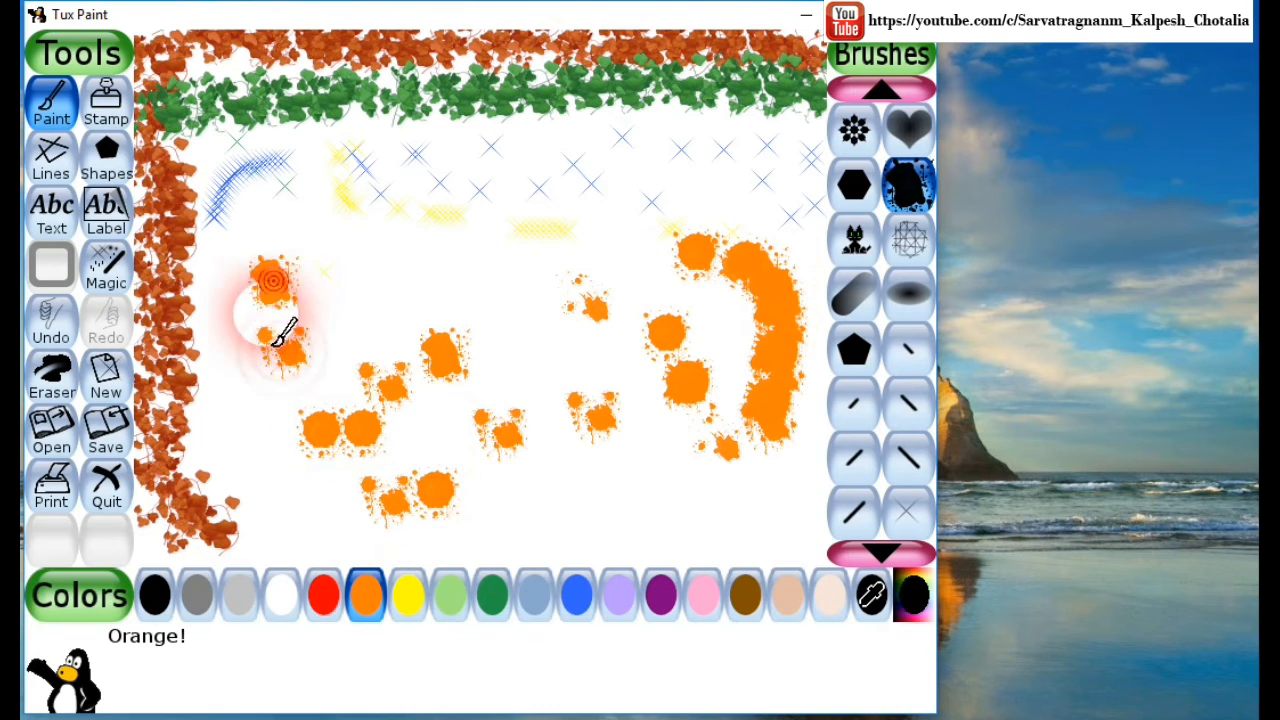
pyautogui.click(253, 432)
pyautogui.click(577, 494)
pyautogui.click(690, 512)
pyautogui.click(530, 350)
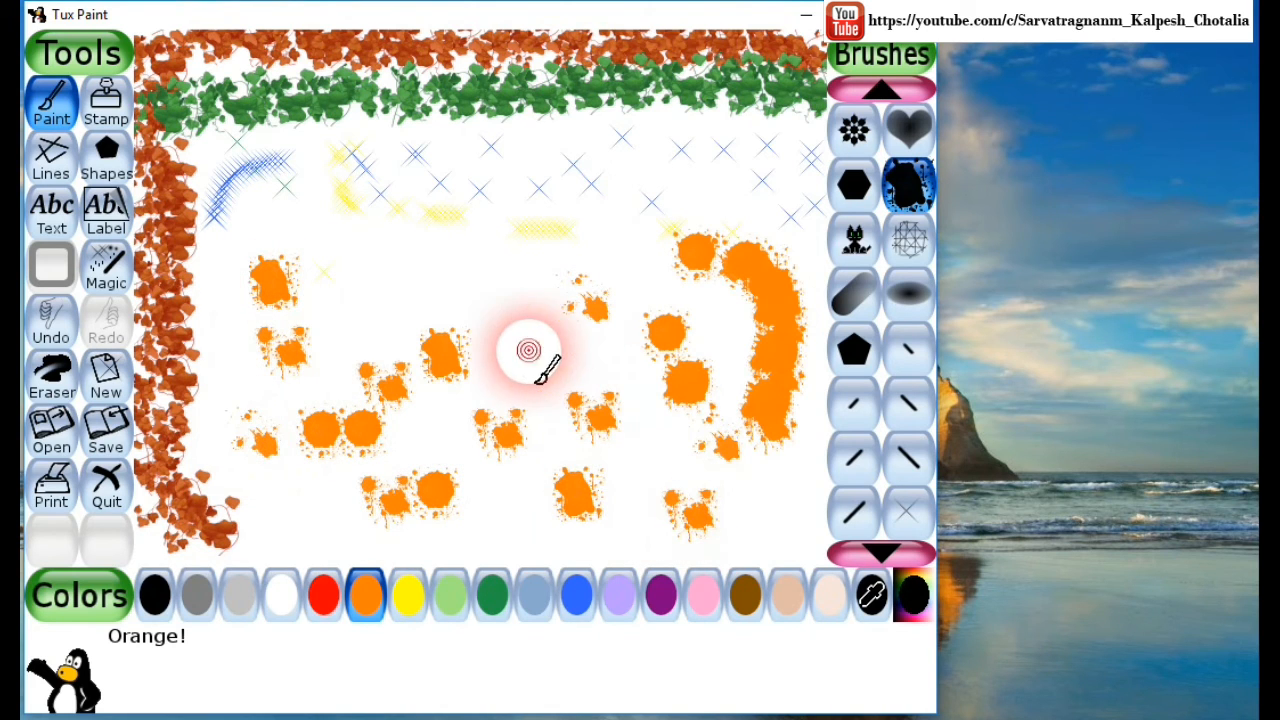
# Step: Place one orange and one red flower below the yellow crosses at the upper left with the round eight-petal flower brush
pyautogui.click(856, 130)
pyautogui.click(400, 287)
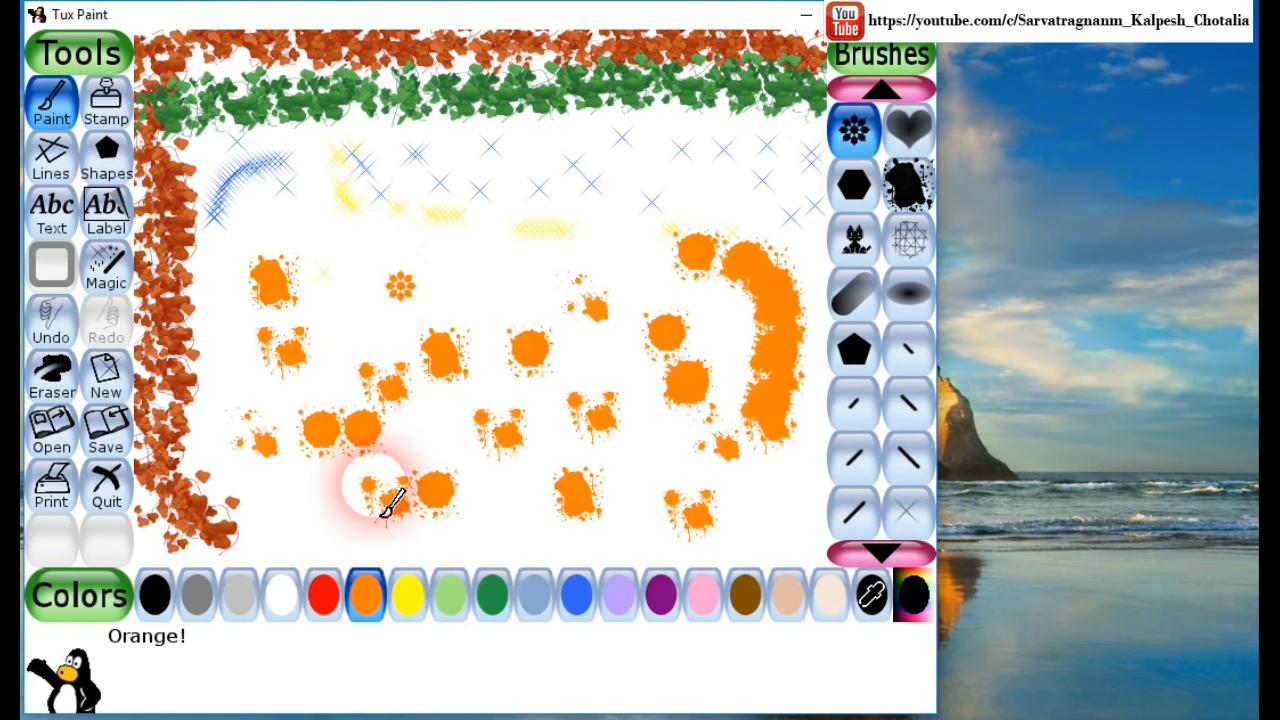
pyautogui.click(323, 598)
pyautogui.click(340, 244)
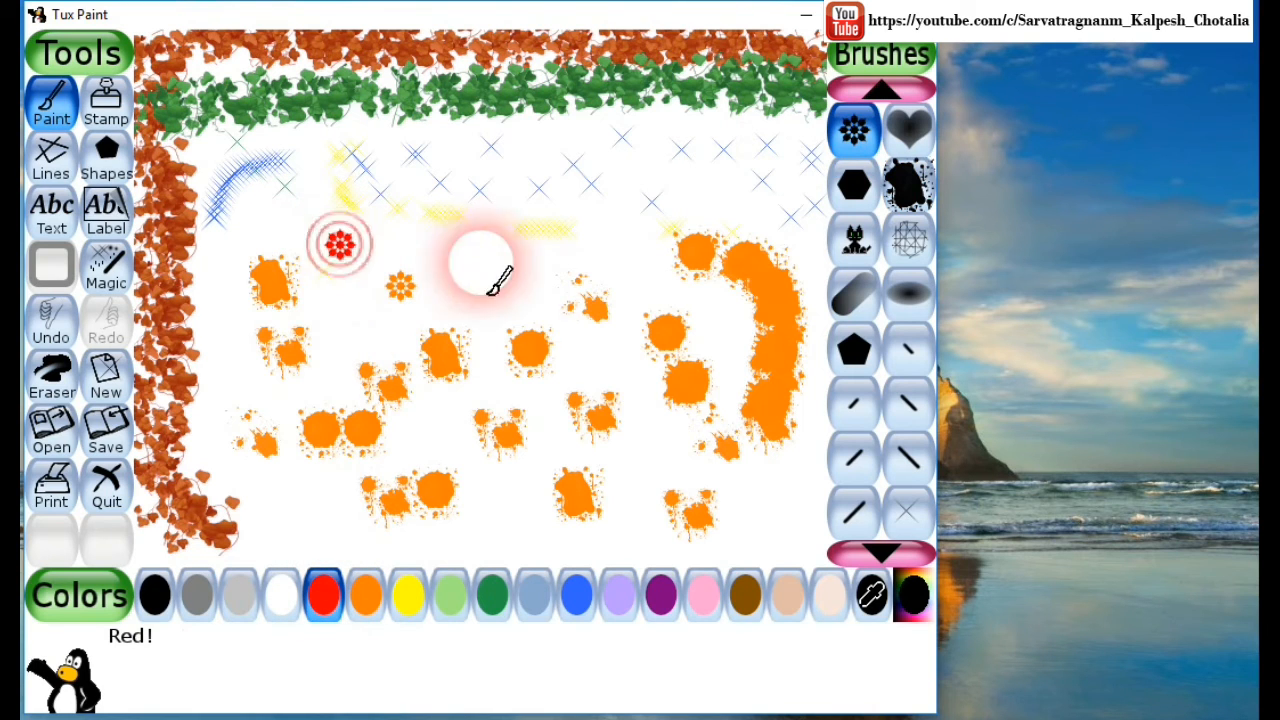
# Step: Place six red flowers in a row across the blue and yellow crosses with the large six-petal flower brush
pyautogui.scroll(4, 855, 297)
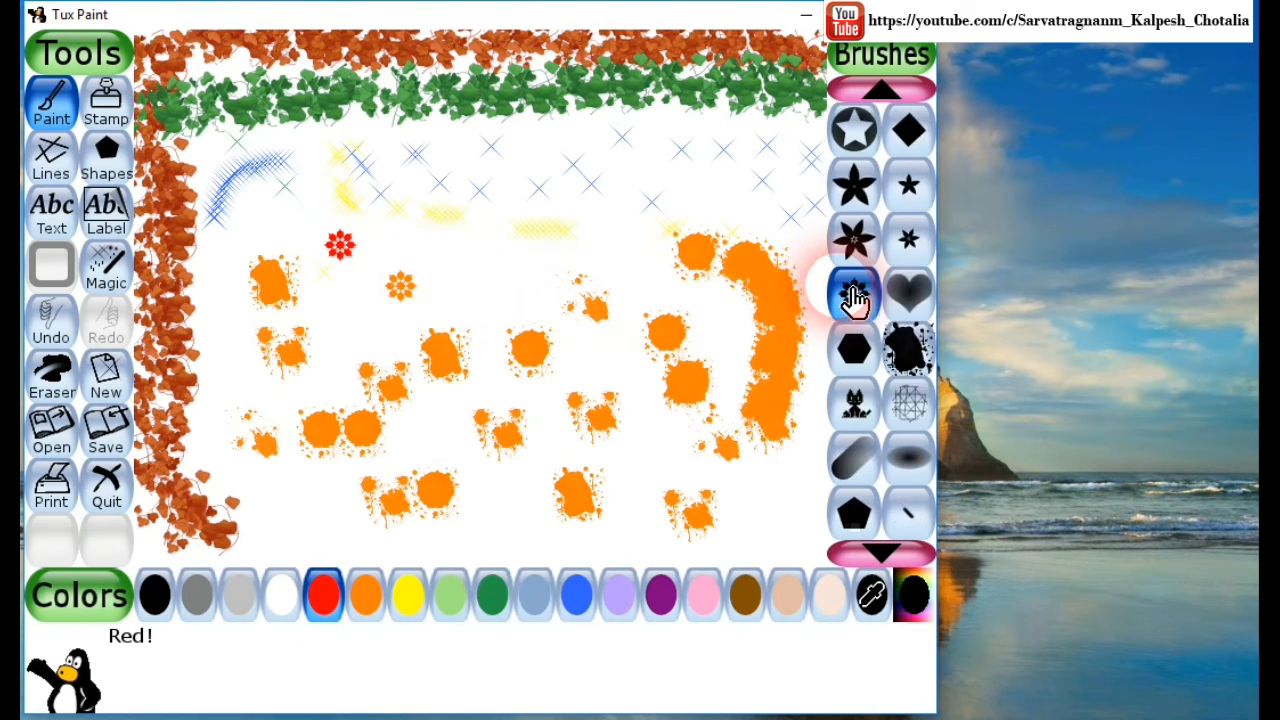
pyautogui.click(855, 293)
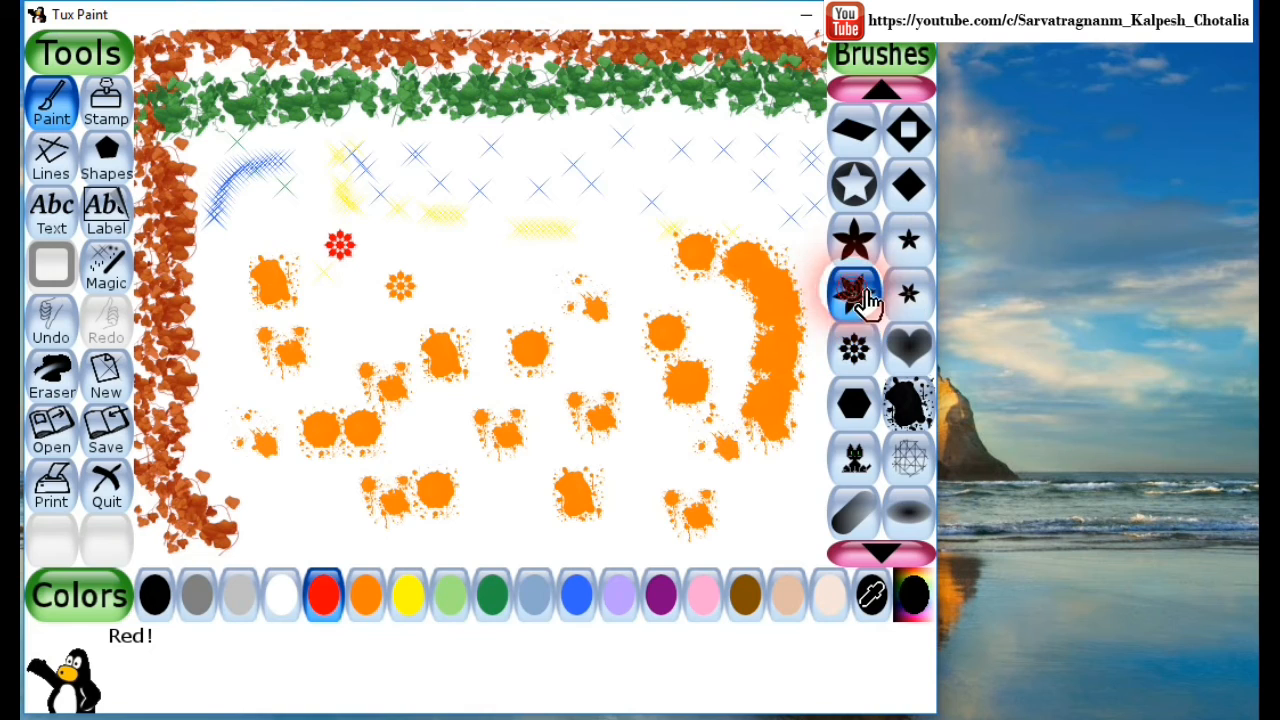
pyautogui.click(279, 183)
pyautogui.click(353, 183)
pyautogui.click(489, 201)
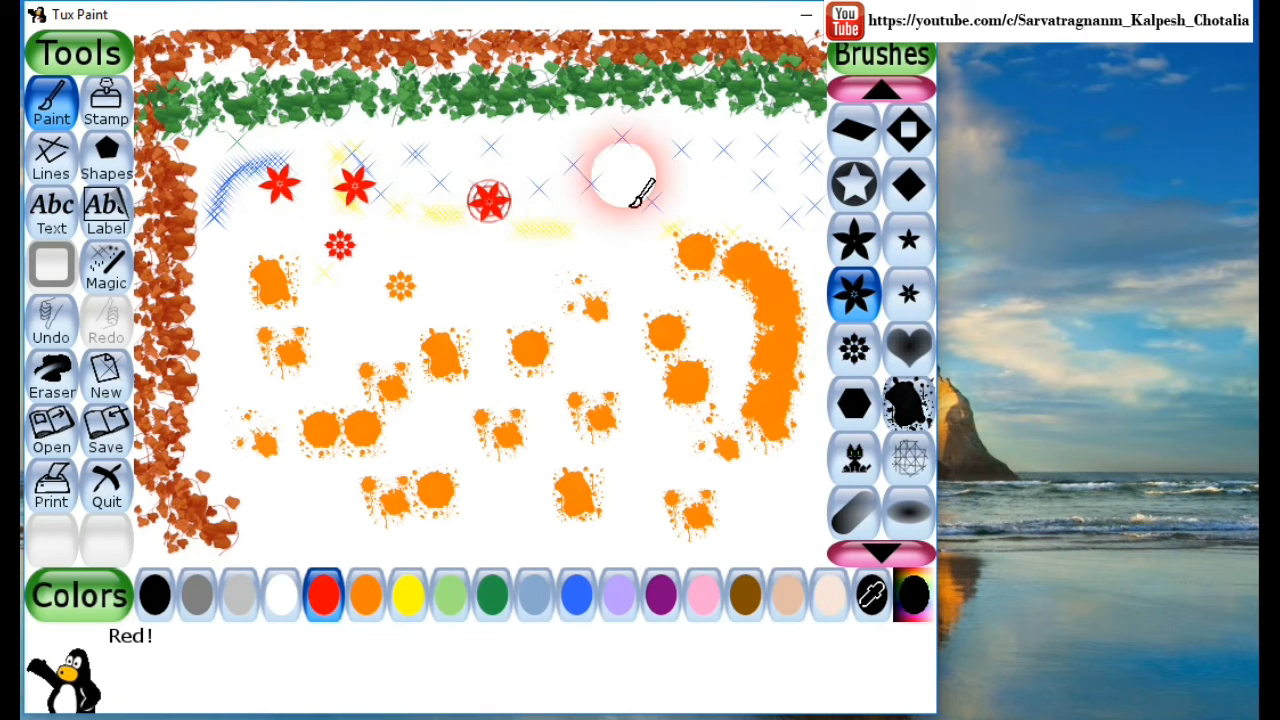
pyautogui.click(638, 165)
pyautogui.click(720, 168)
pyautogui.click(769, 213)
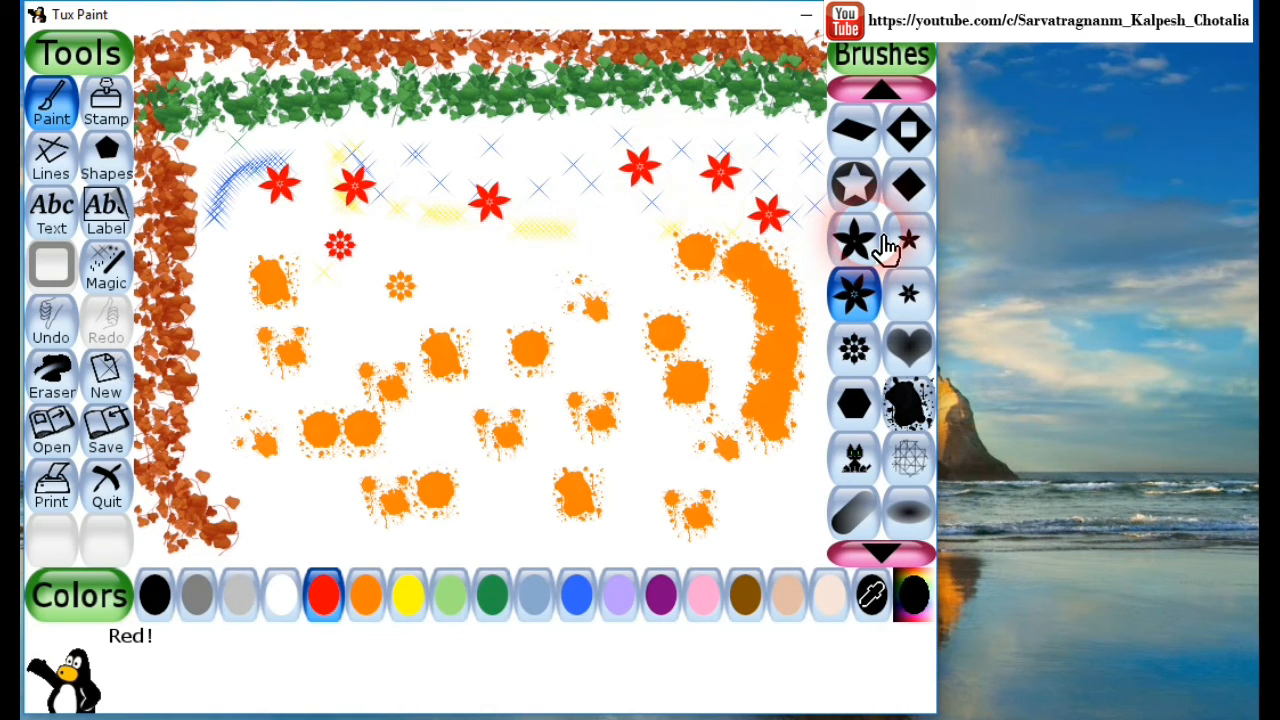
pyautogui.scroll(4, 886, 250)
pyautogui.scroll(2, 886, 250)
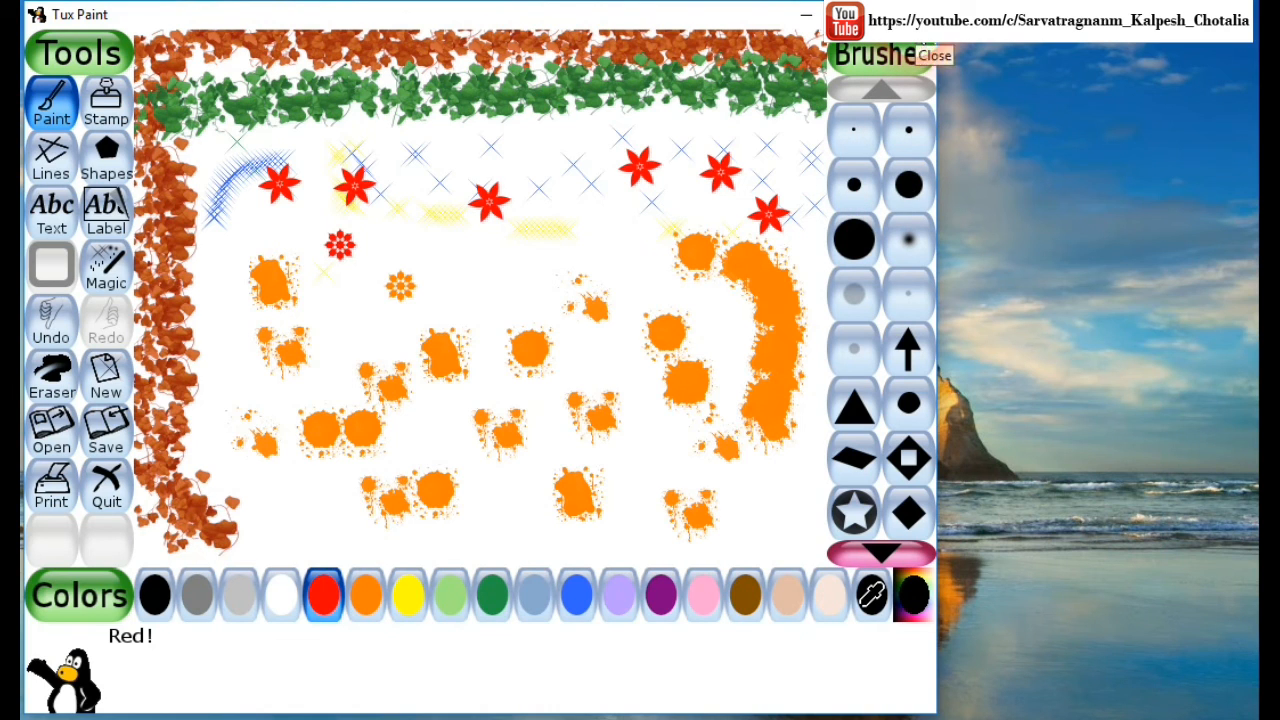
# Step: Quit the program, confirming the exit and declining to save the drawing
pyautogui.click(911, 15)
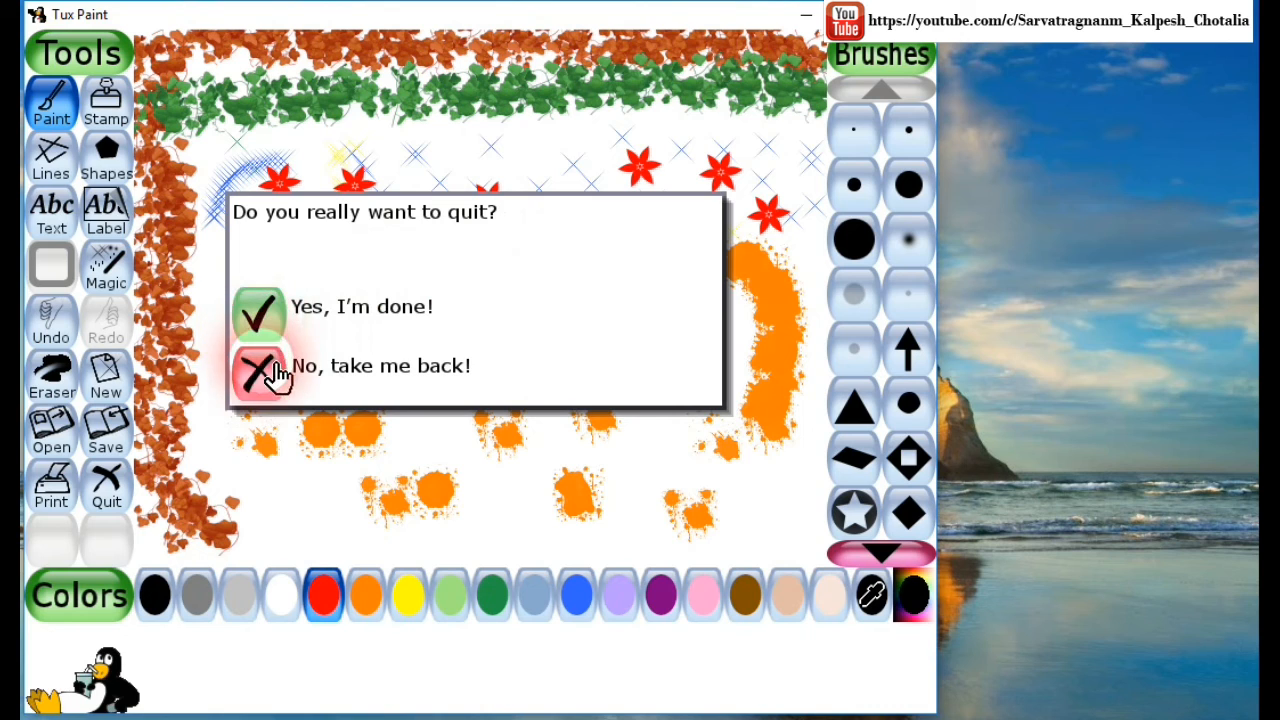
pyautogui.click(268, 318)
pyautogui.click(277, 371)
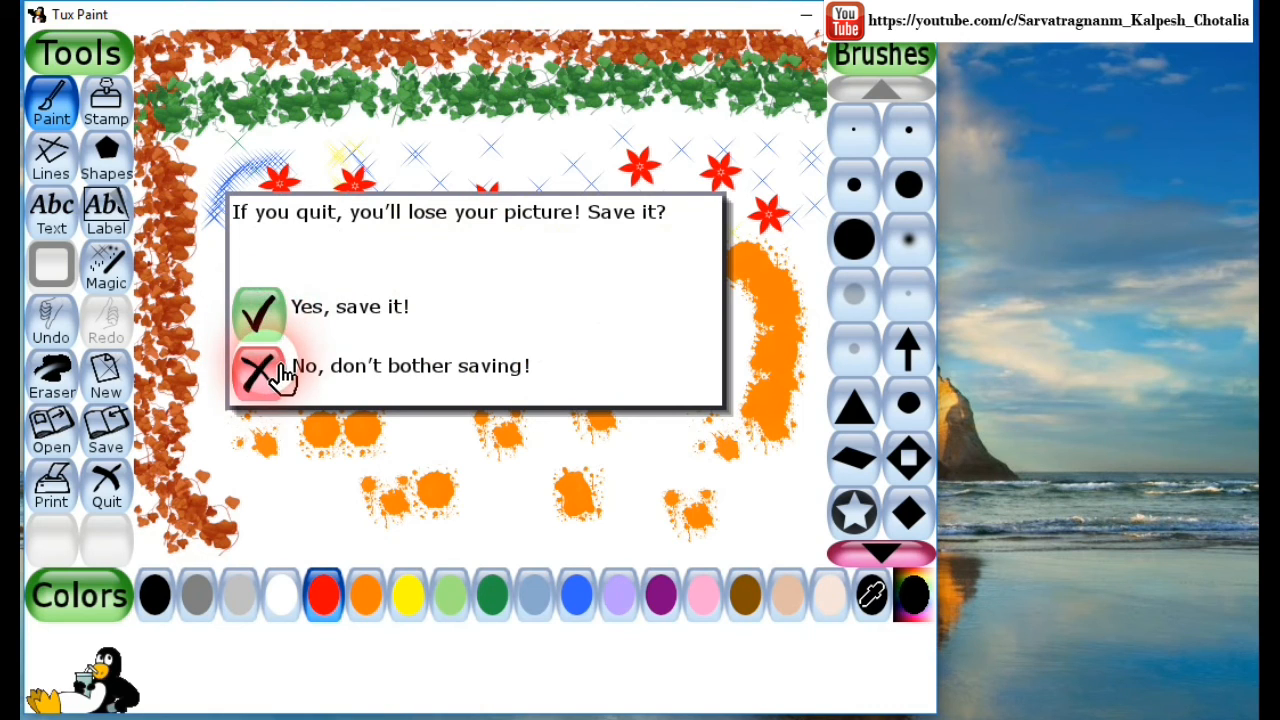